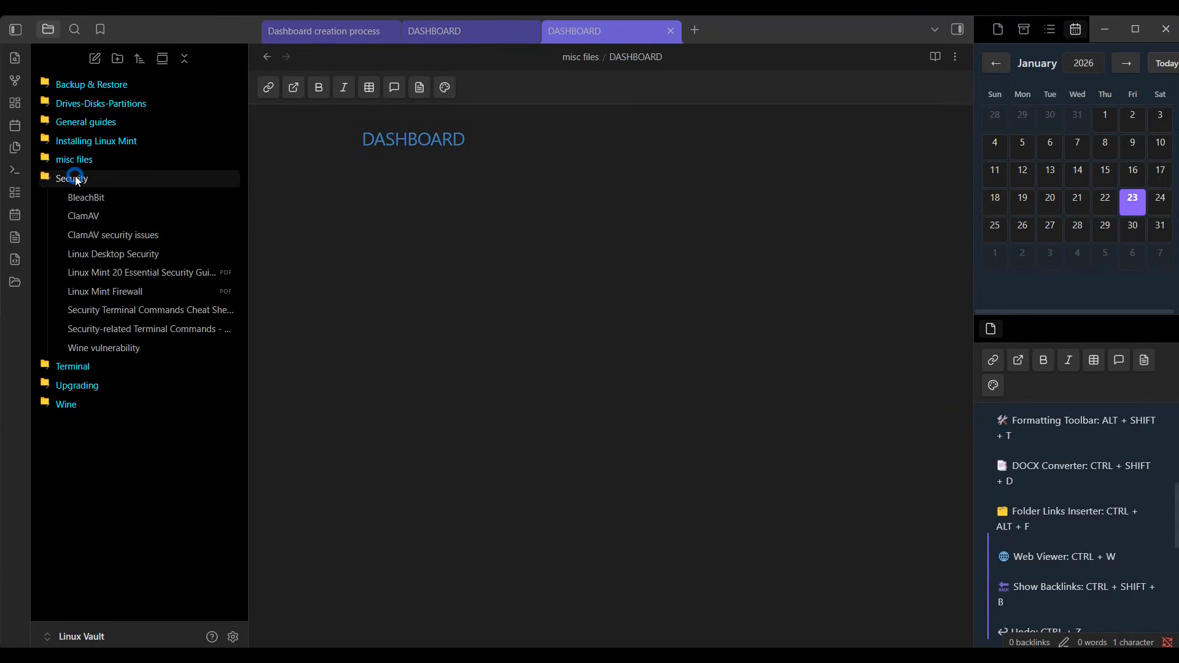
Step: Open the Clonezilla Backup and Restore System Image-BEST link from the dashboard table and return to the table note
left_click(75, 176)
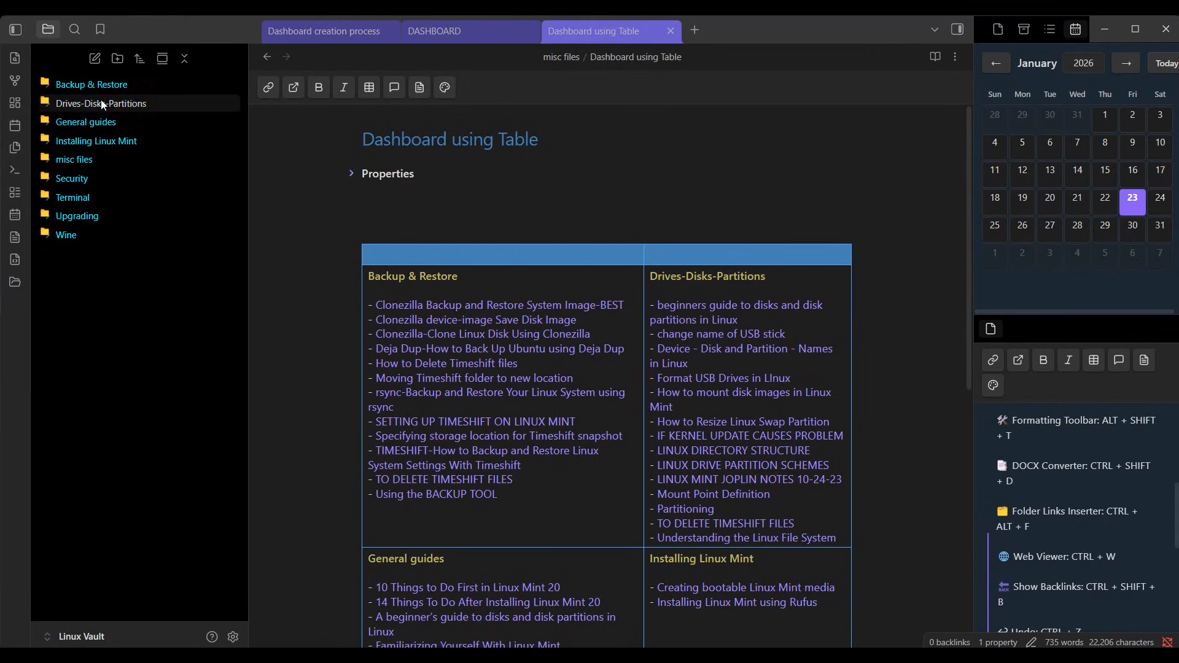
left_click(120, 86)
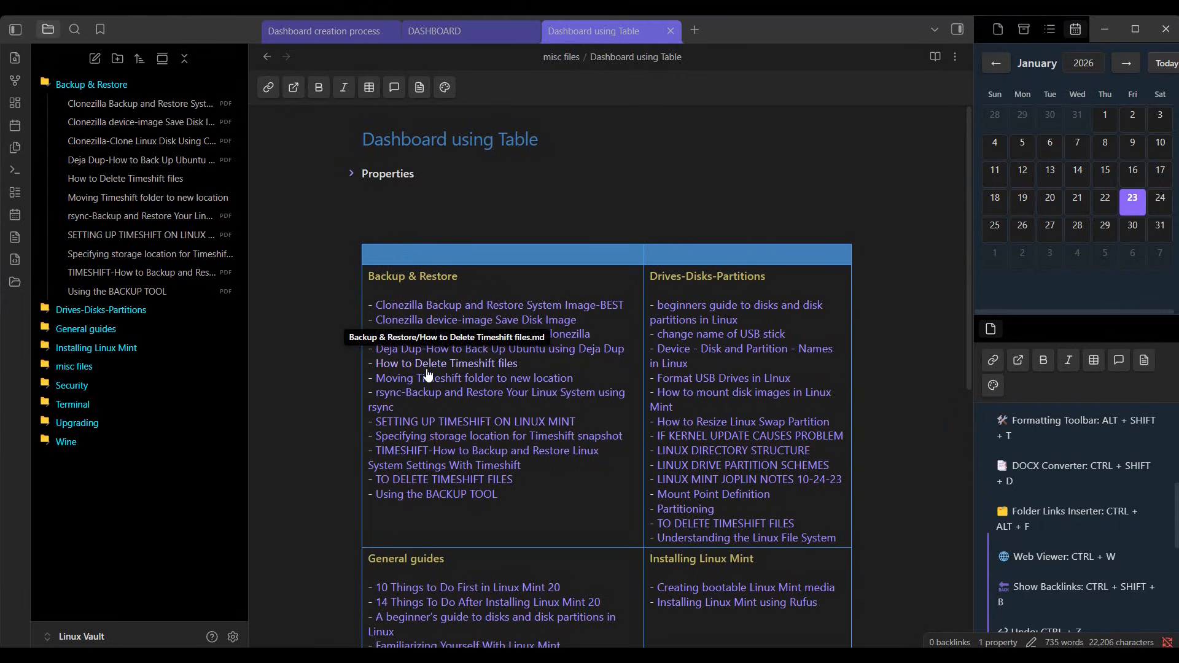
left_click(455, 307)
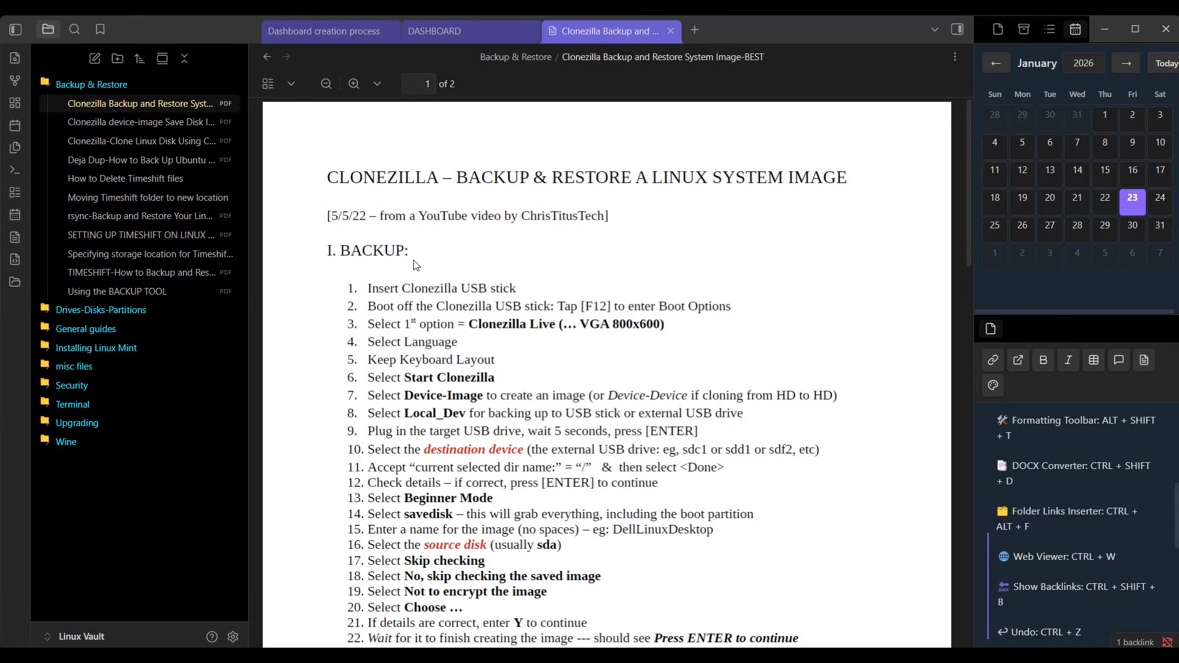
left_click(268, 57)
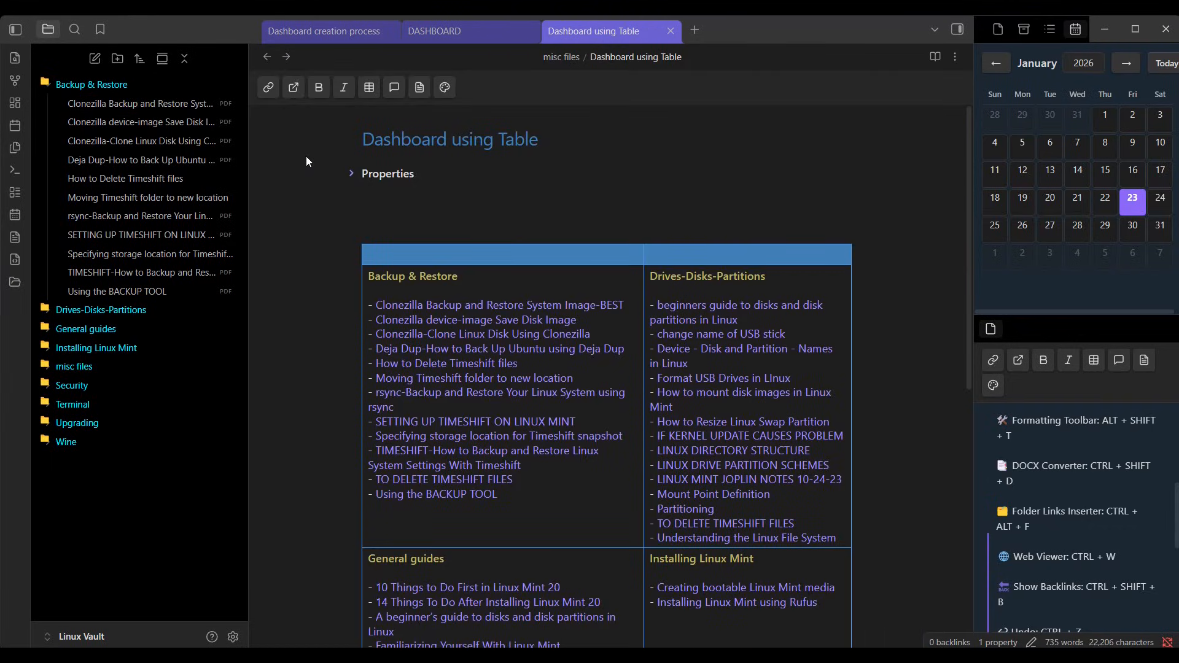
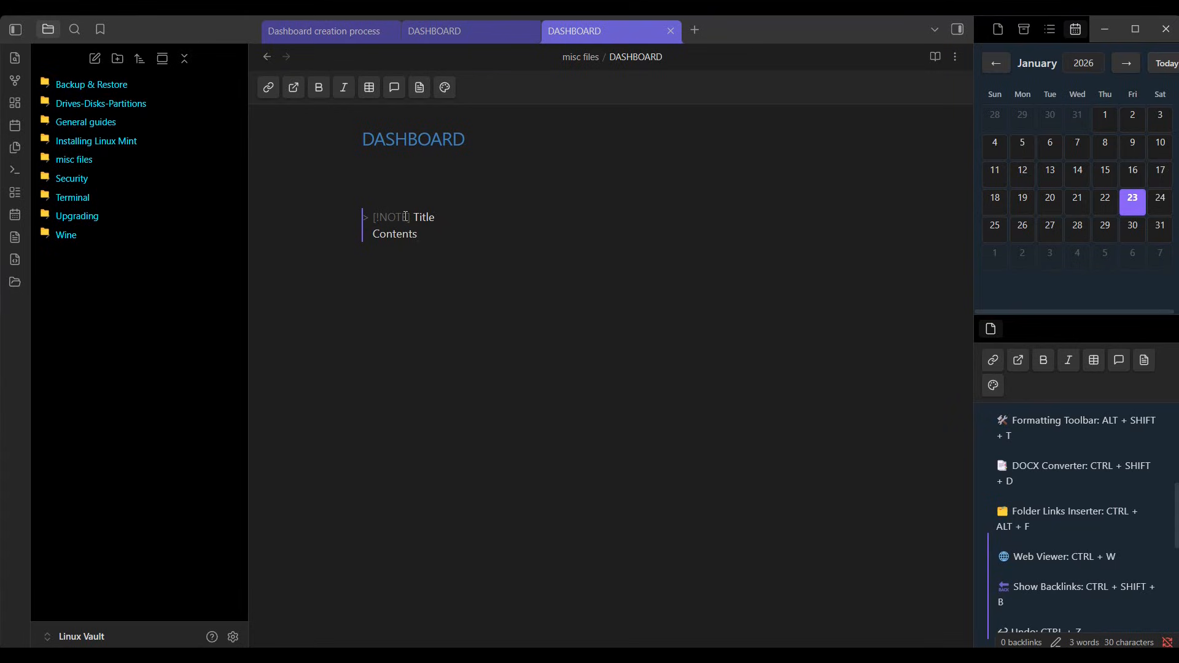
Step: Change the callout's type to info and its title to Backup & Restore
double_click(406, 218)
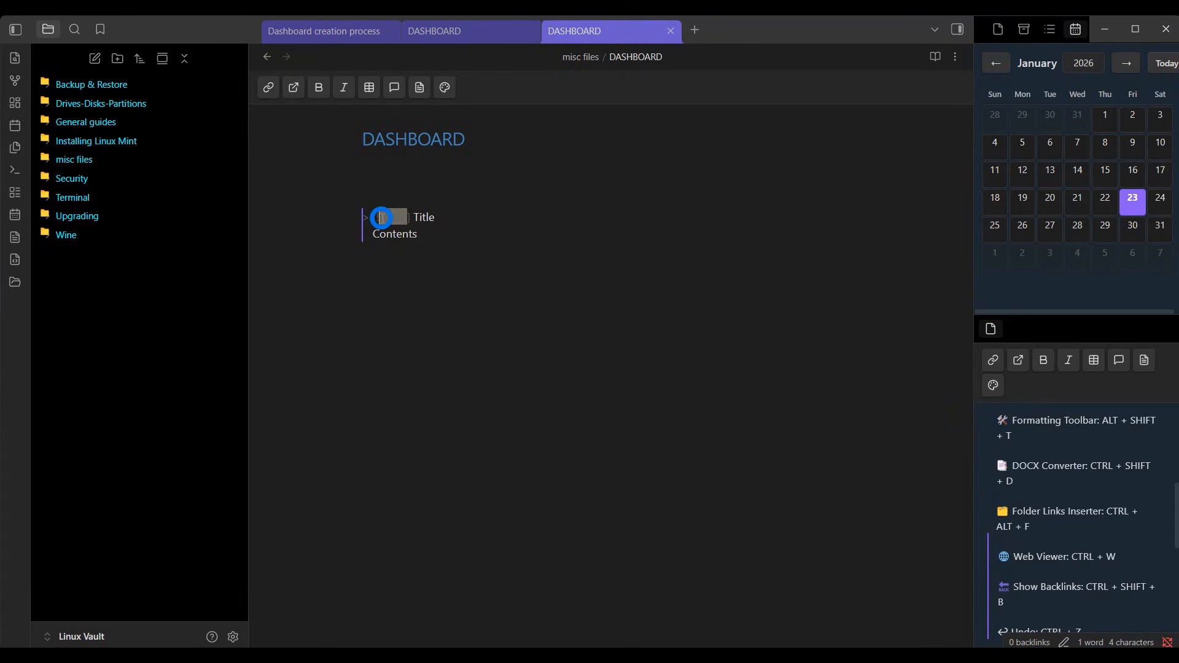
type("in")
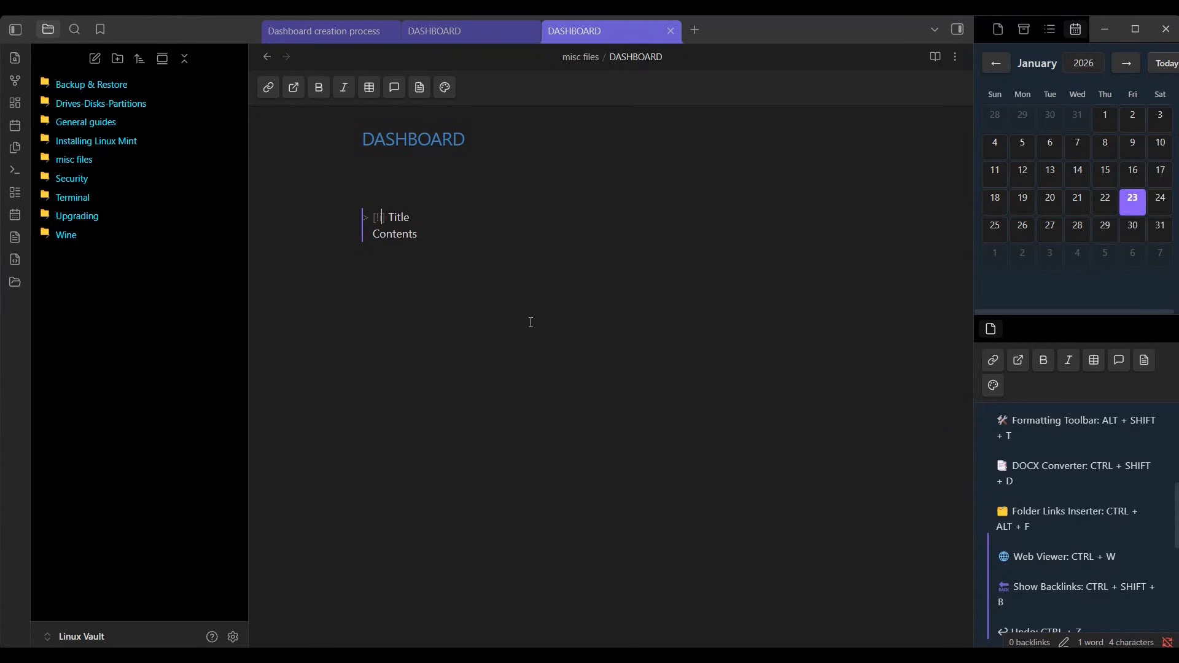
type("fo")
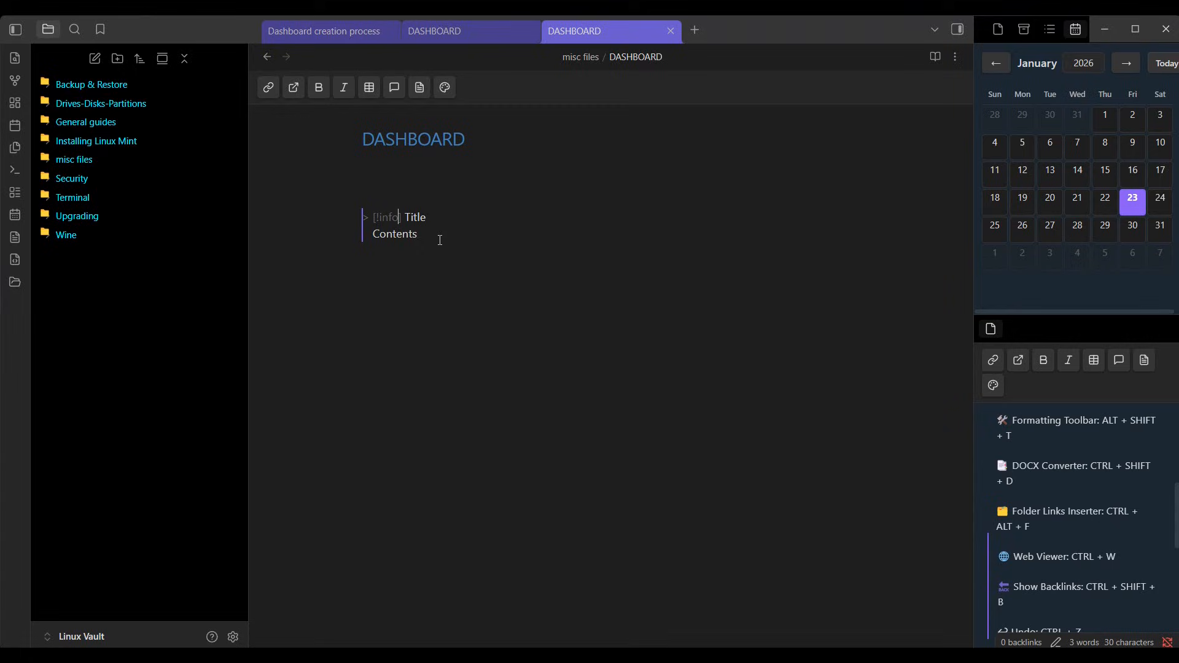
double_click(416, 218)
type("Backup & Restore")
Step: Replace the Contents placeholder in the Backup & Restore callout with a new base
double_click(409, 235)
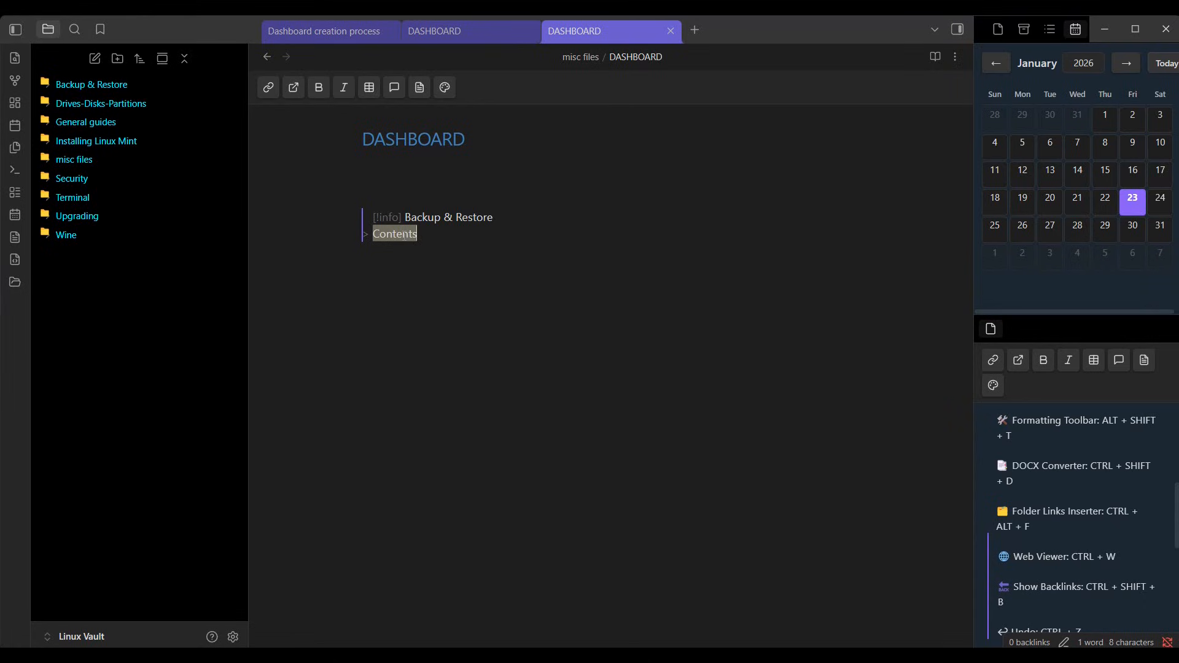
right_click(405, 235)
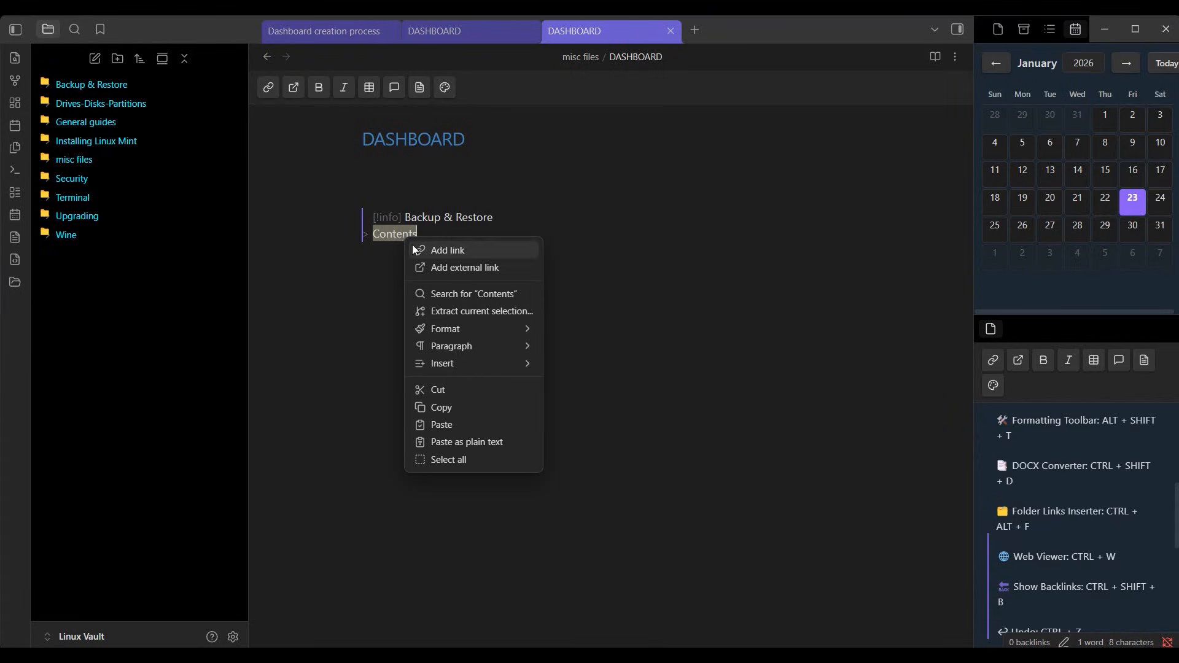
mouse_move(455, 368)
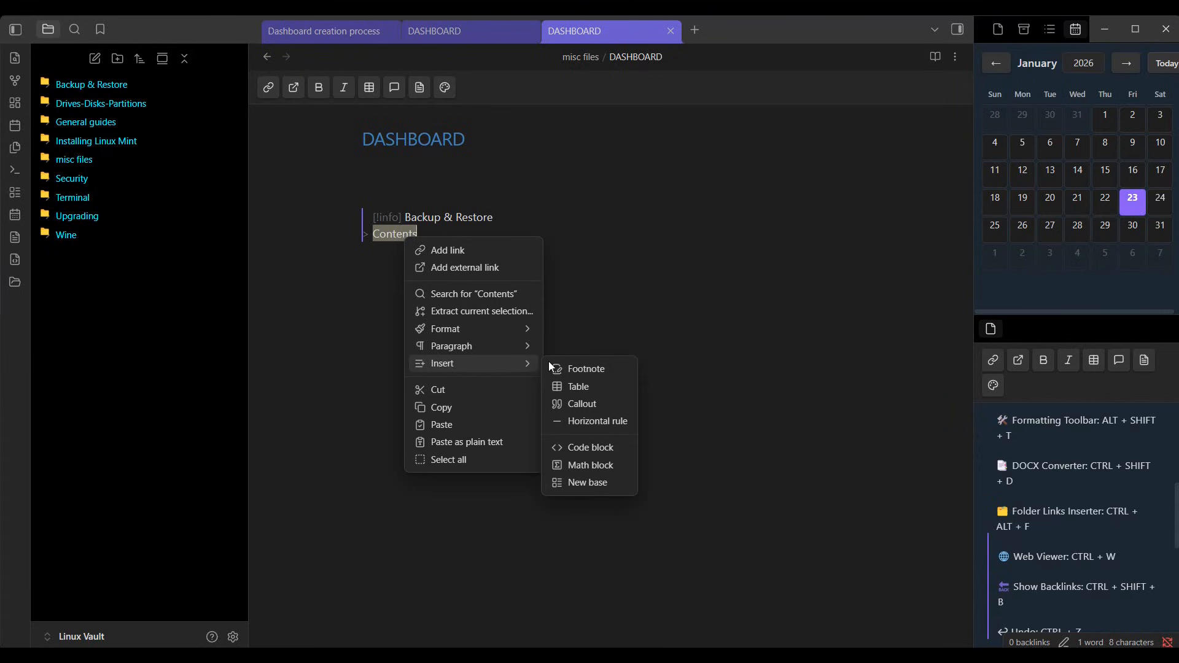
left_click(583, 481)
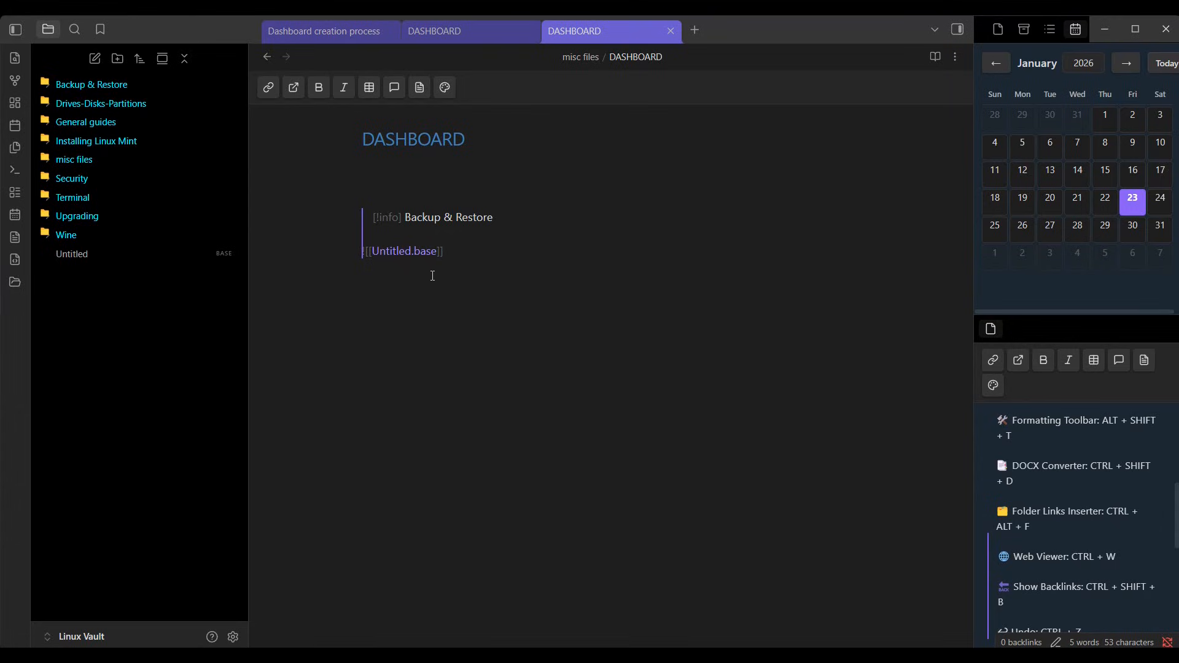
Step: Open the new Untitled base, look through its file list, and rename it Backup & Restore
left_click(85, 257)
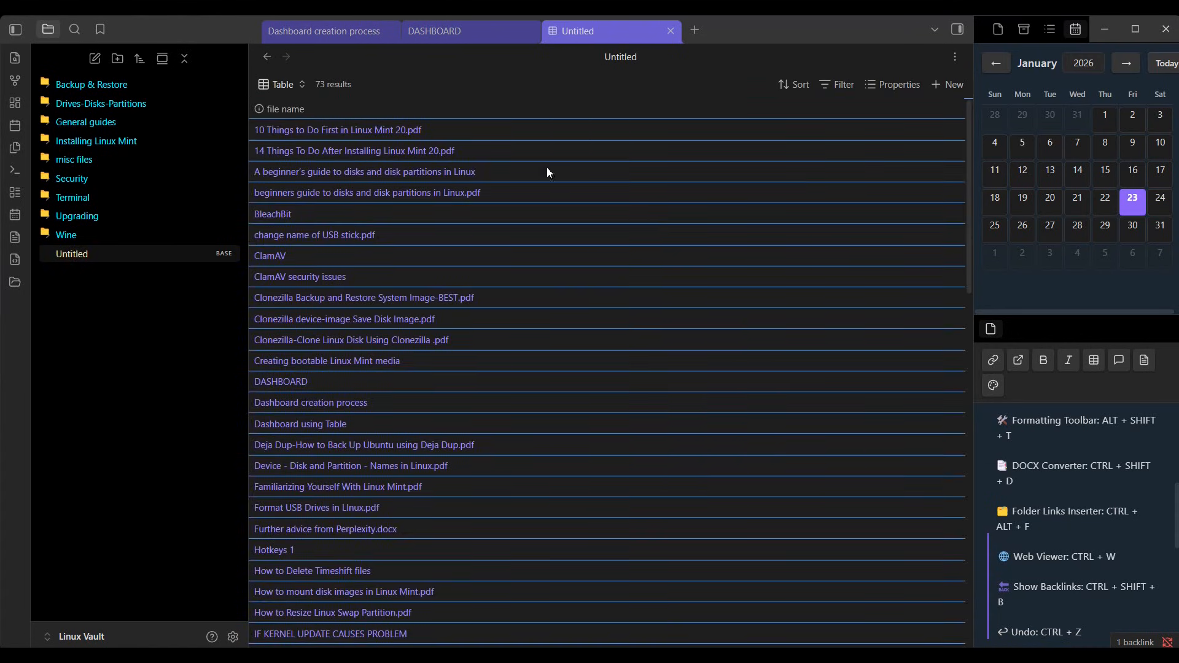
scroll(707, 293, "down", 15)
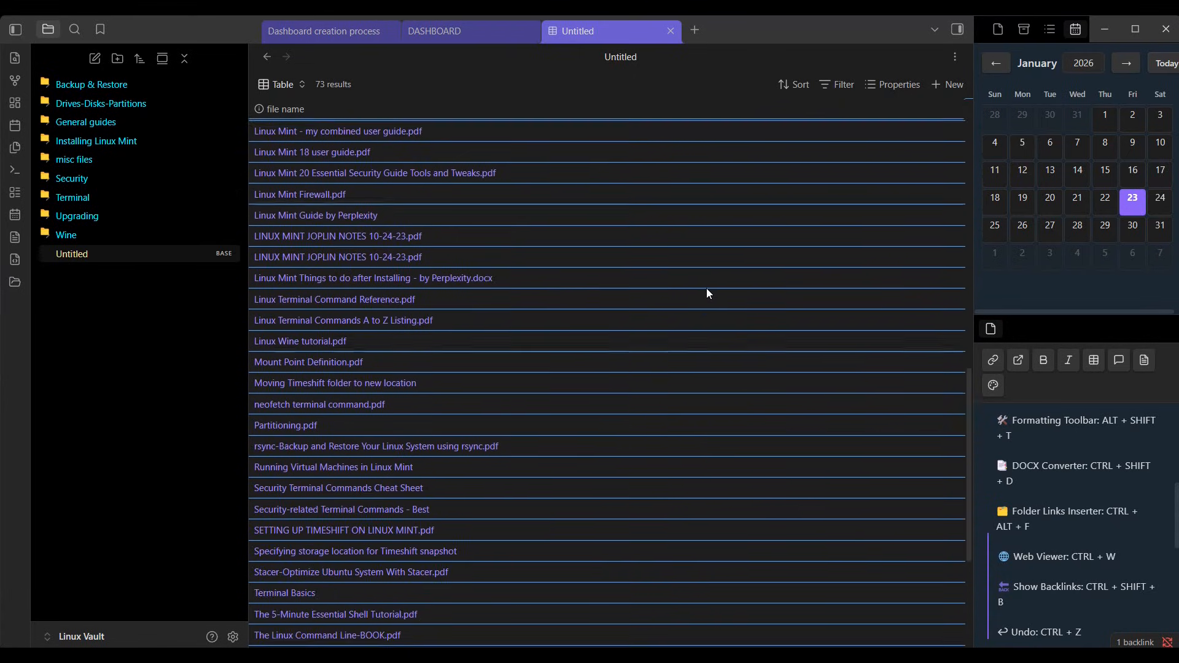
scroll(707, 291, "down", 5)
scroll(707, 295, "up", 20)
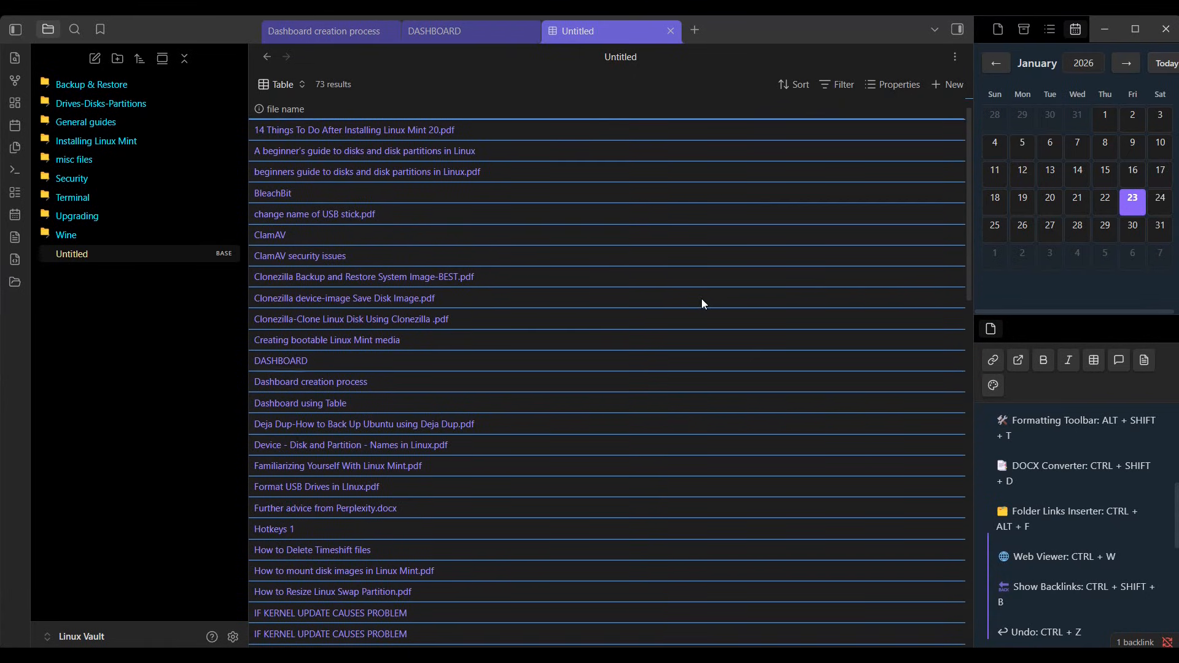
scroll(702, 299, "up", 1)
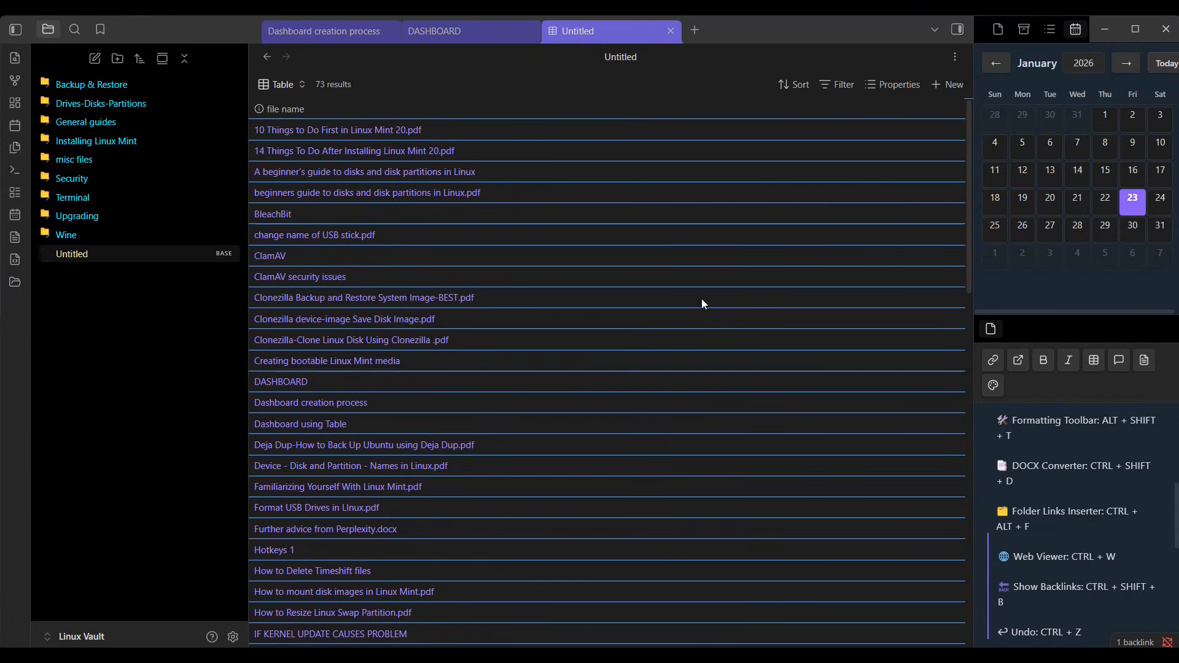
left_click(627, 60)
double_click(626, 59)
left_click(659, 100)
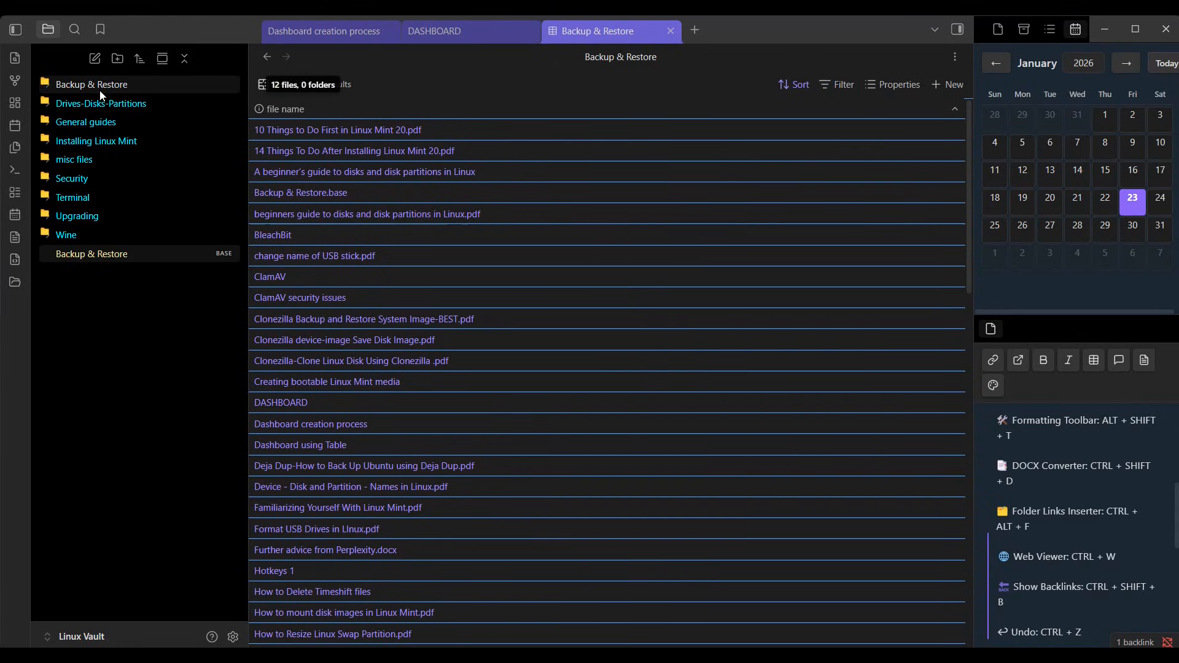
Step: Filter this view of the base to files where folder is Backup & Restore
left_click(847, 83)
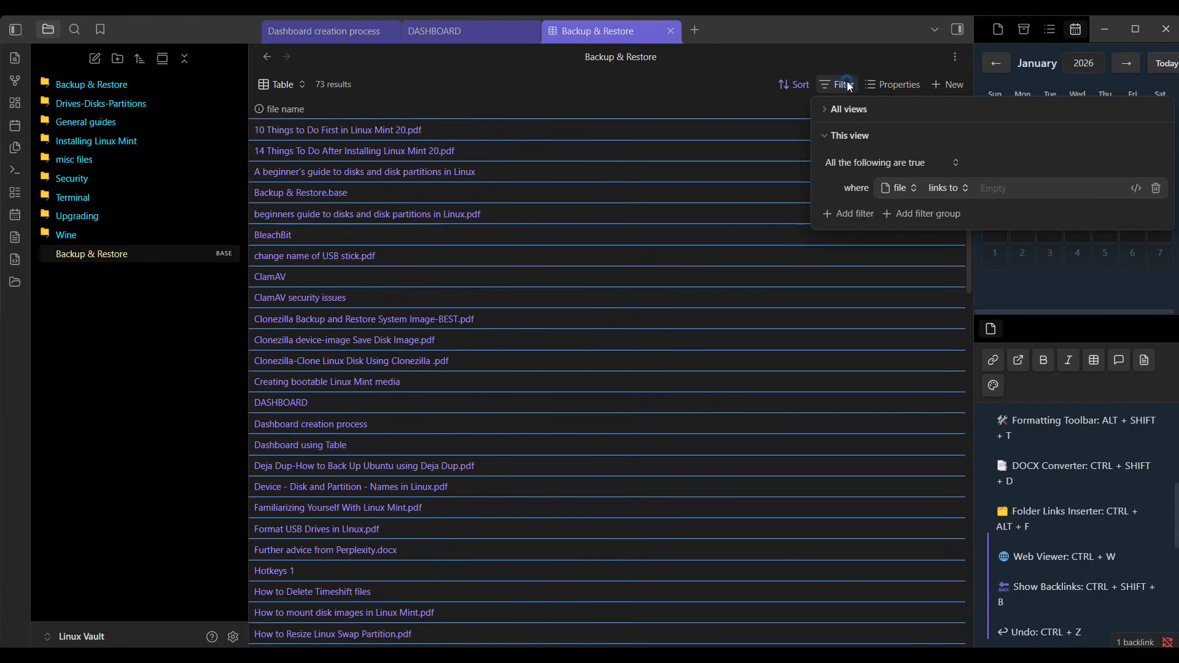
left_click(898, 188)
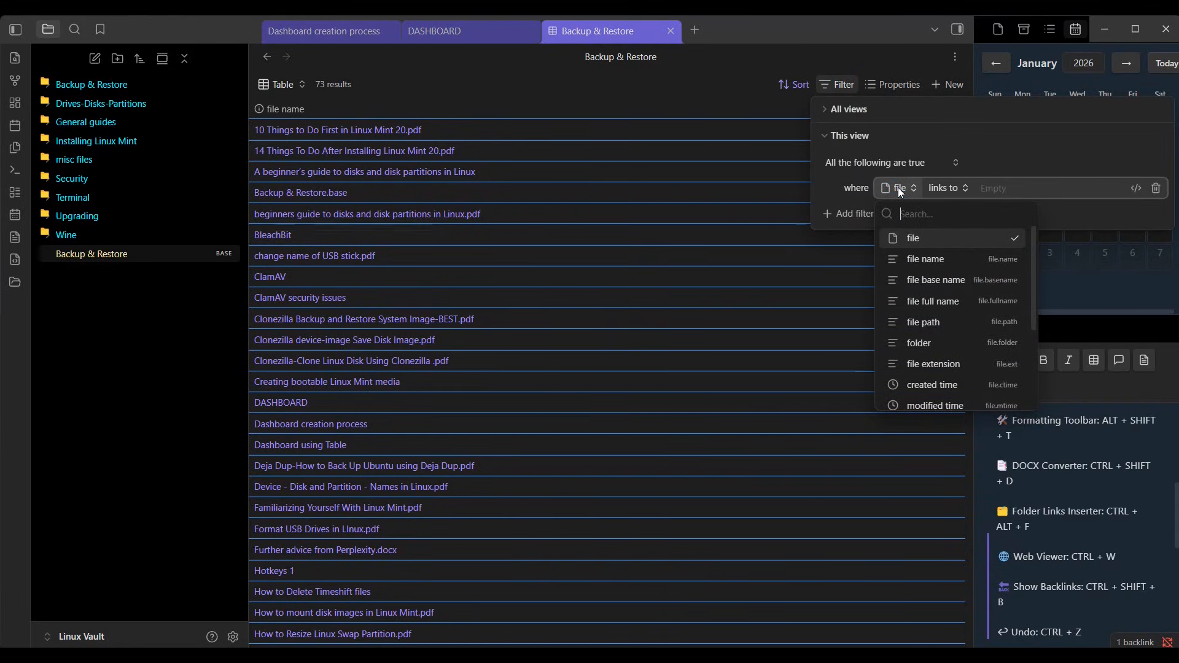
left_click(915, 344)
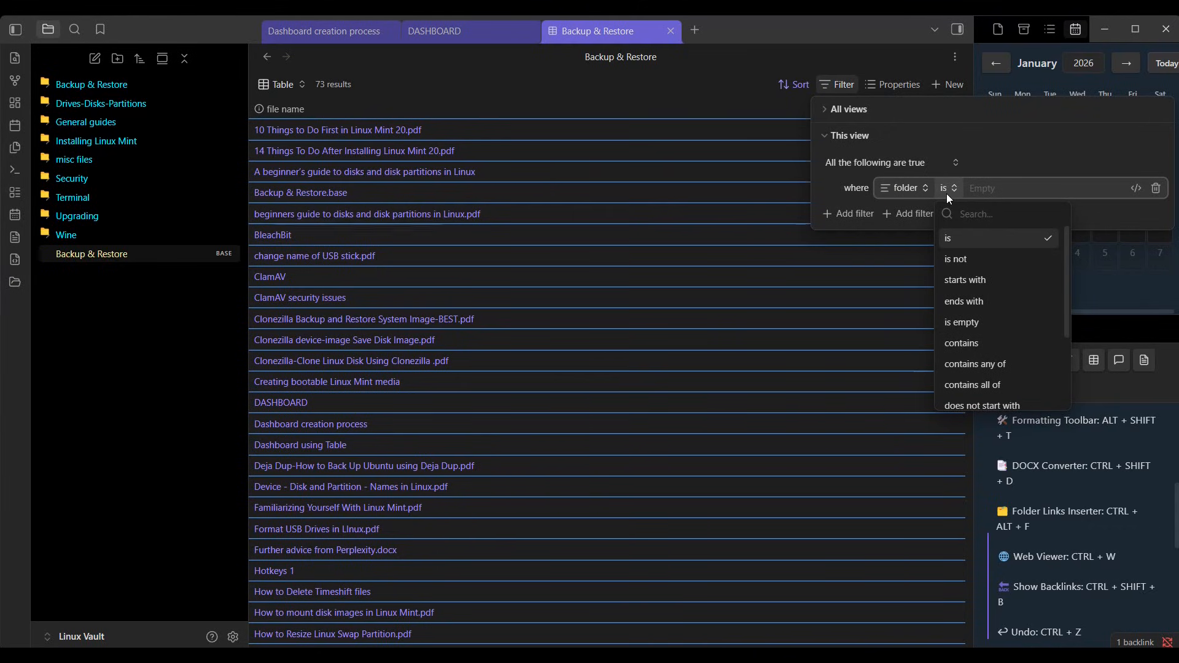
left_click(996, 188)
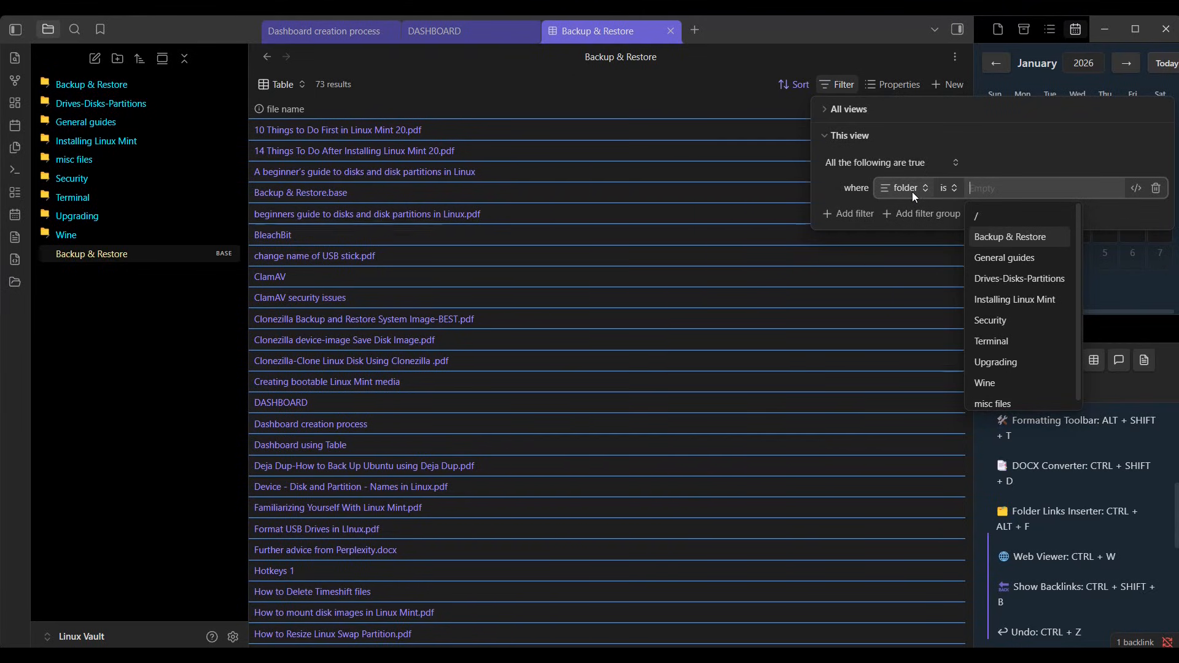
left_click(1010, 237)
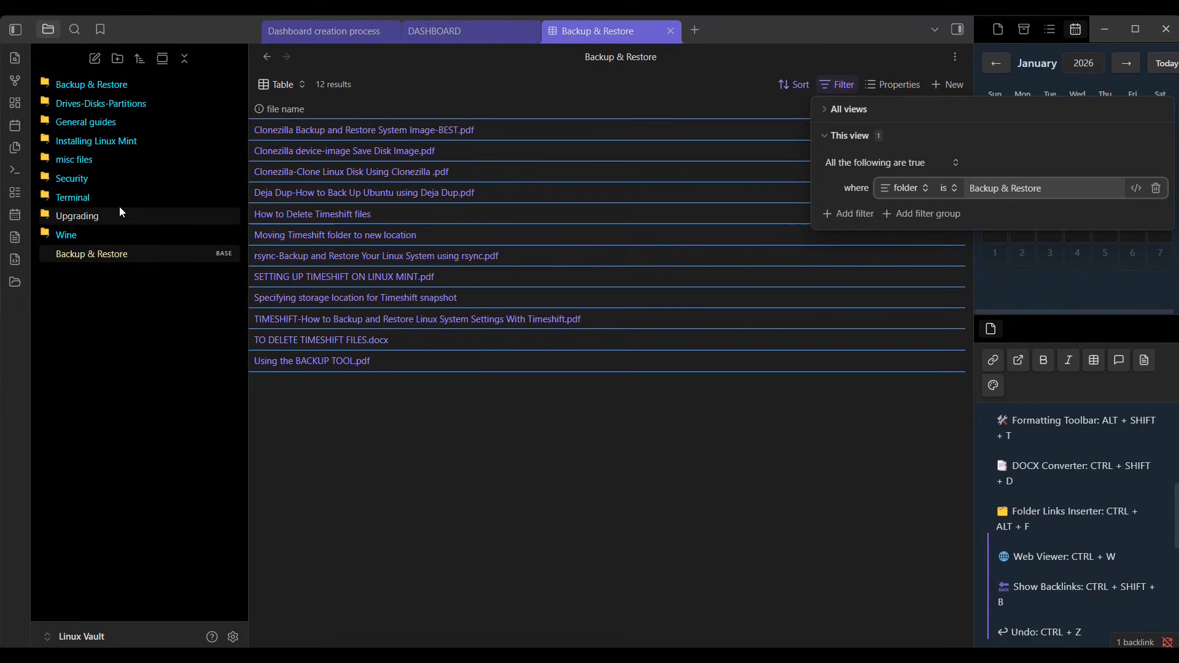
Step: Expand the Backup & Restore and misc files folders and open the DASHBOARD note
left_click(90, 90)
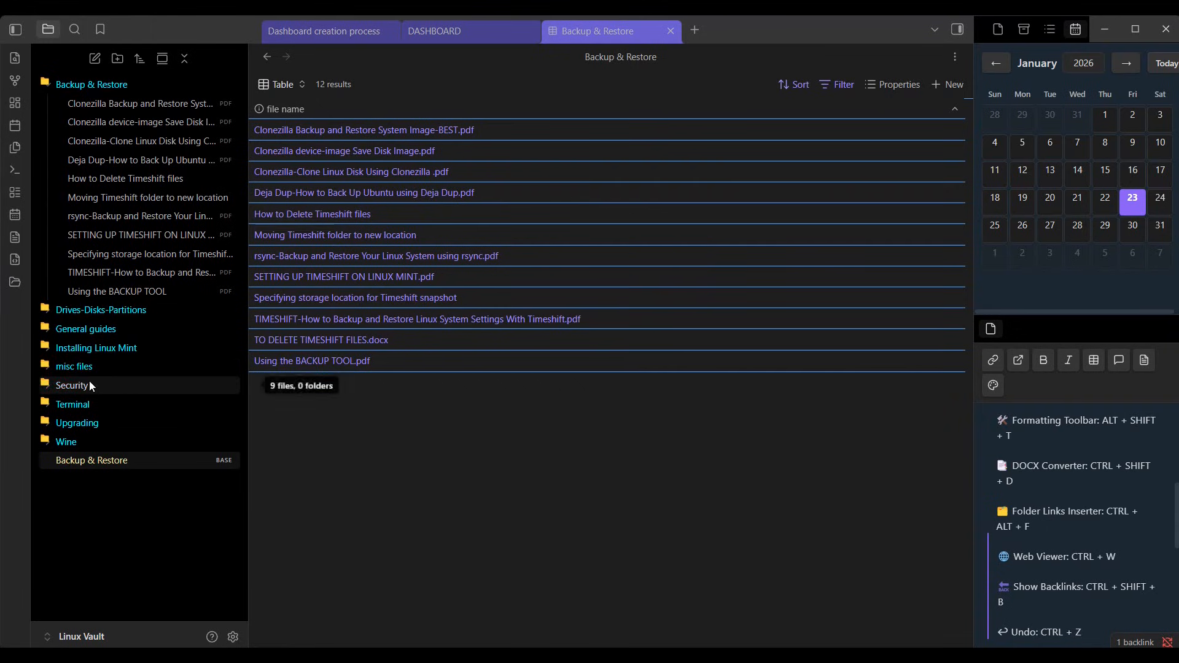
left_click(78, 369)
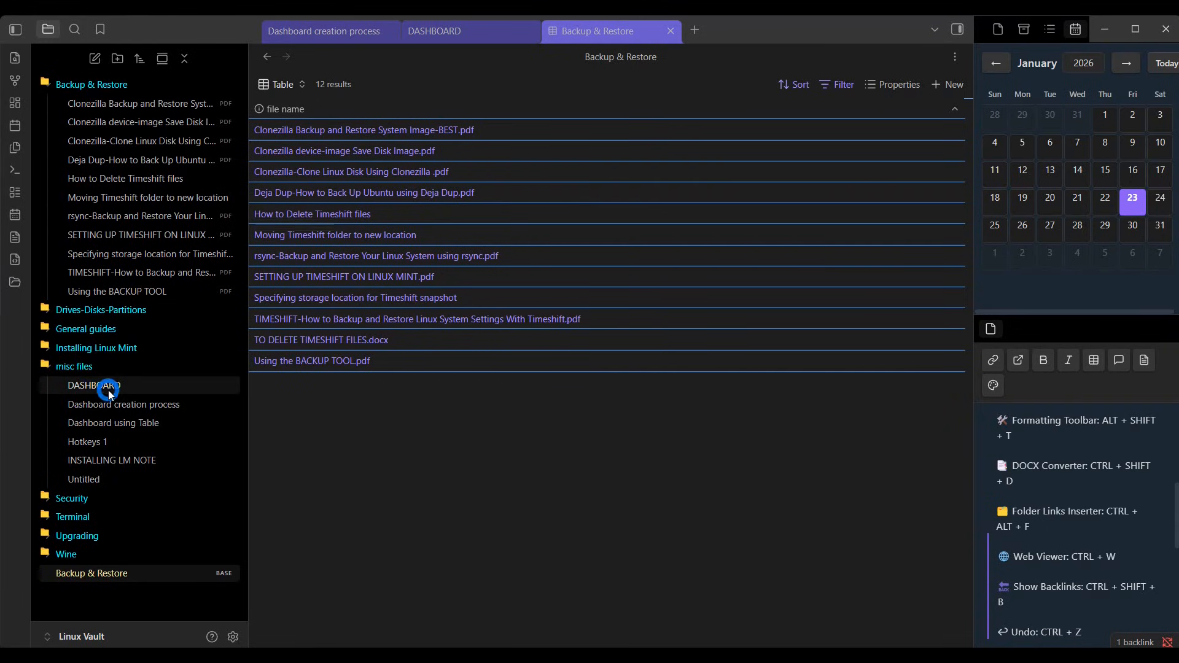
left_click(98, 385)
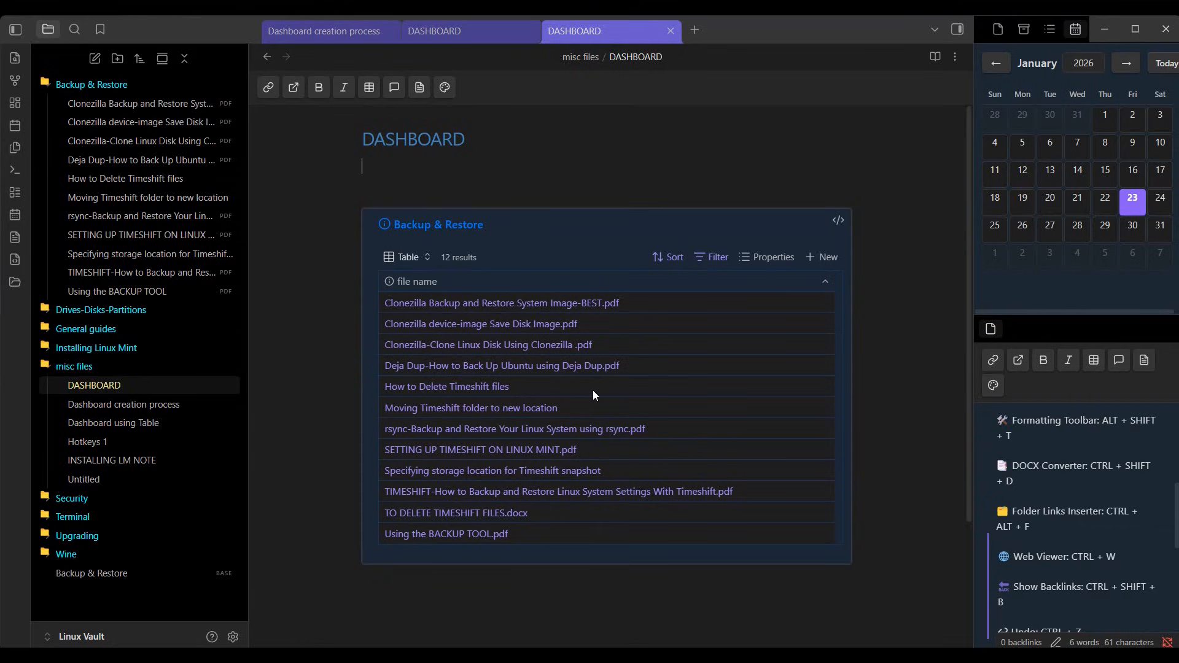
Step: Edit the Backup & Restore callout block, adding - after [!info] so that it is collapsed by default
left_click(838, 220)
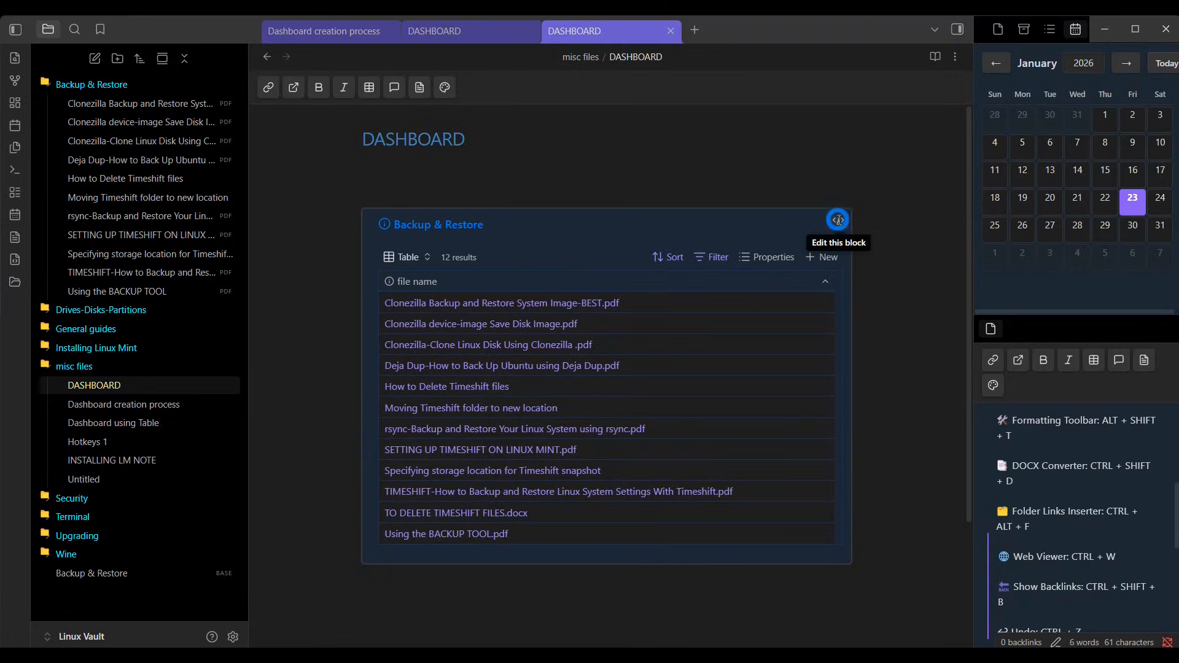
left_click(404, 220)
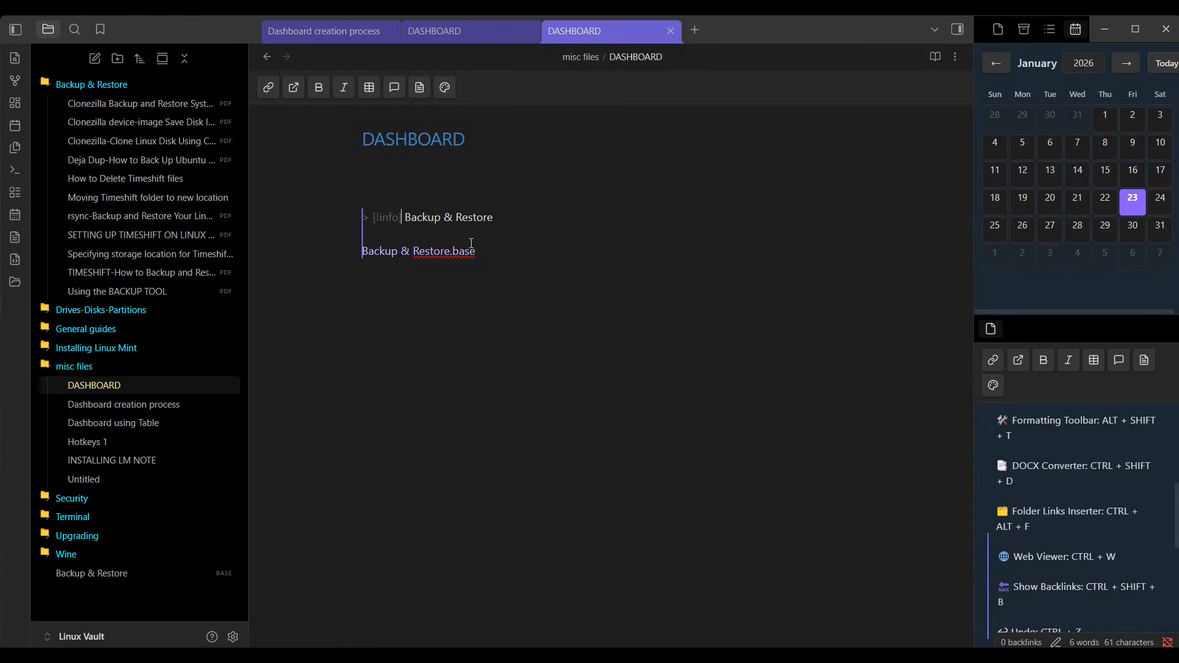
type("-")
left_click(470, 331)
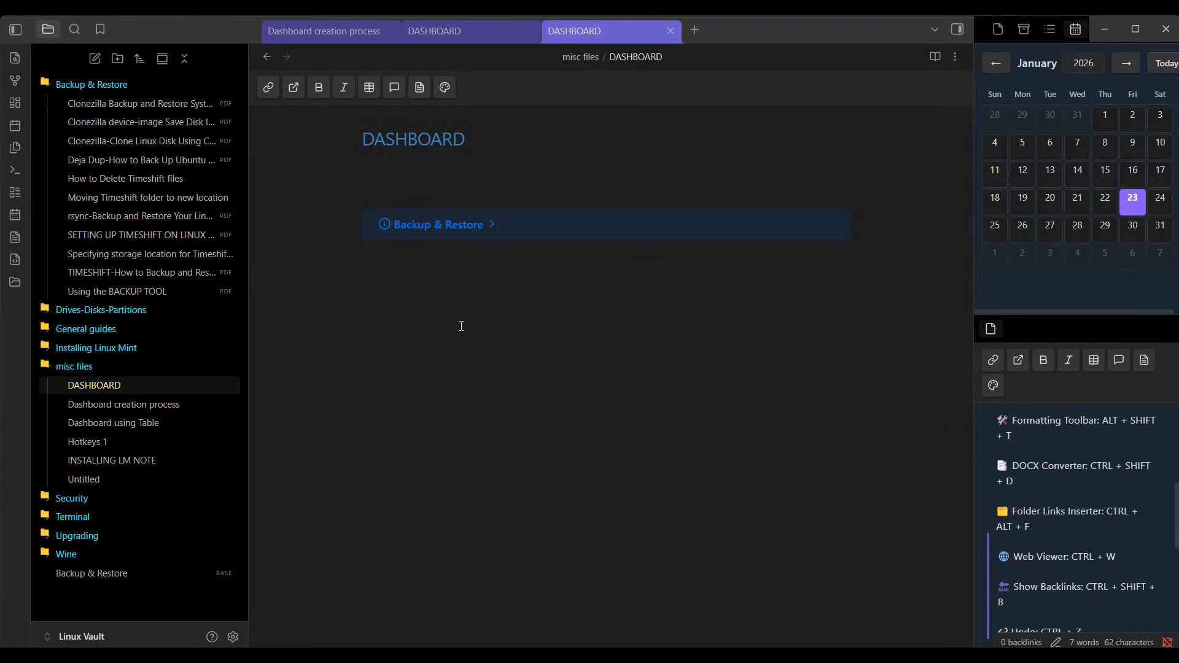
Step: Expand the Backup & Restore callout, open How to Delete Timeshift files from its list, and return to the dashboard
left_click(492, 225)
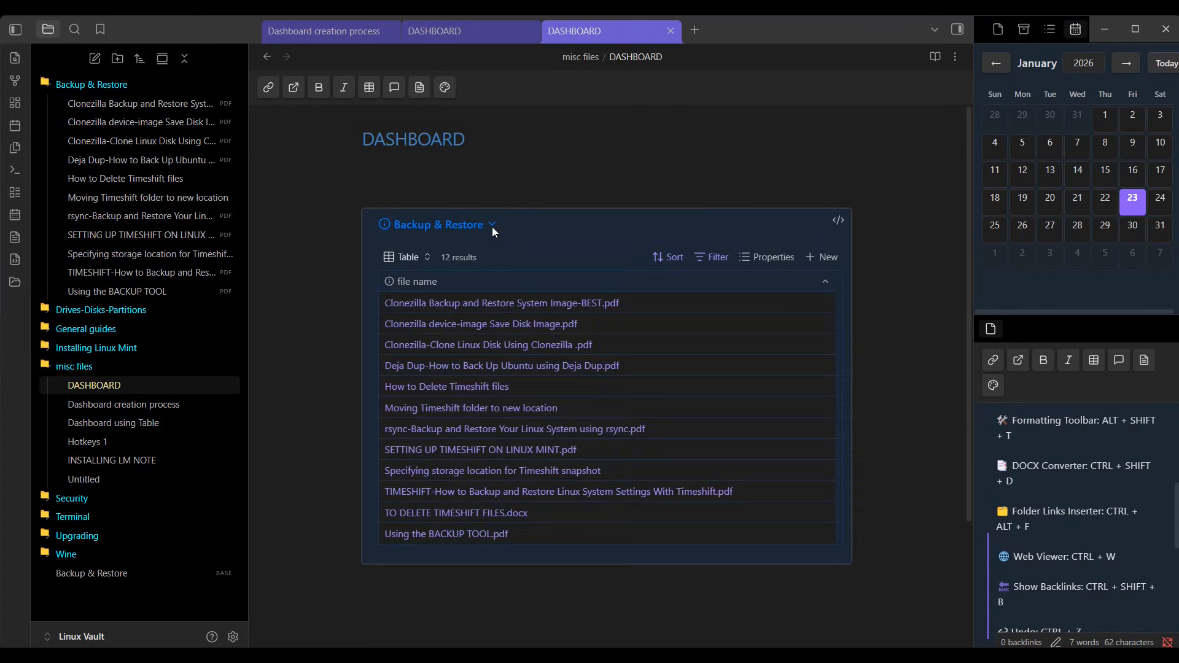
left_click(445, 387)
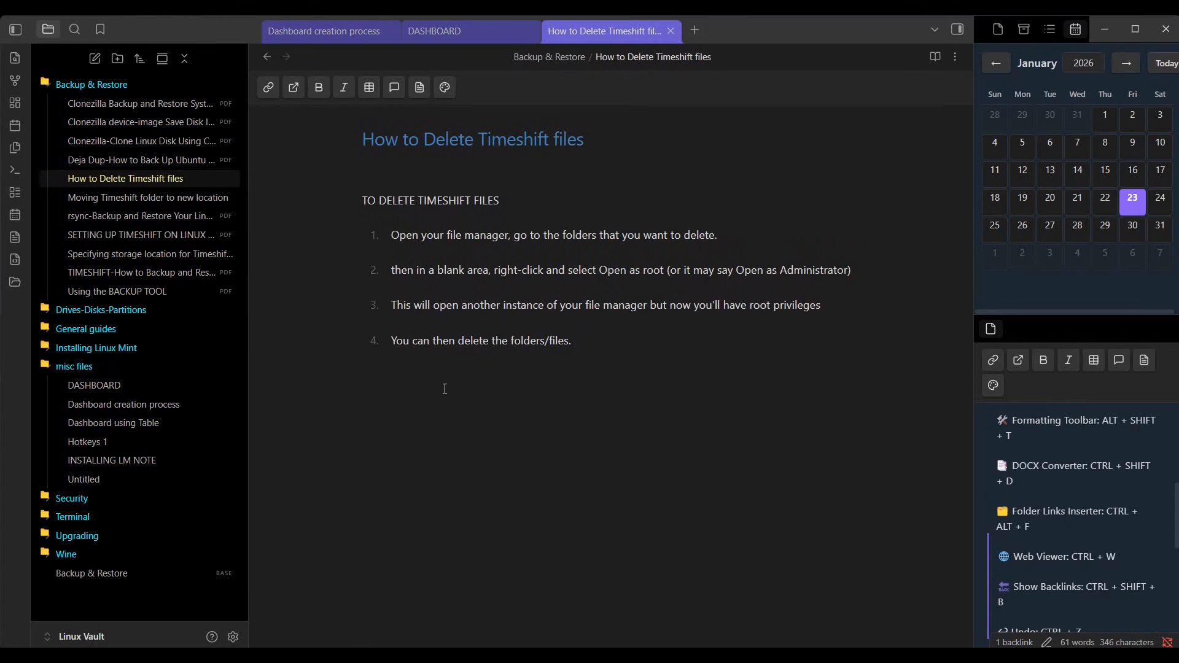
left_click(267, 56)
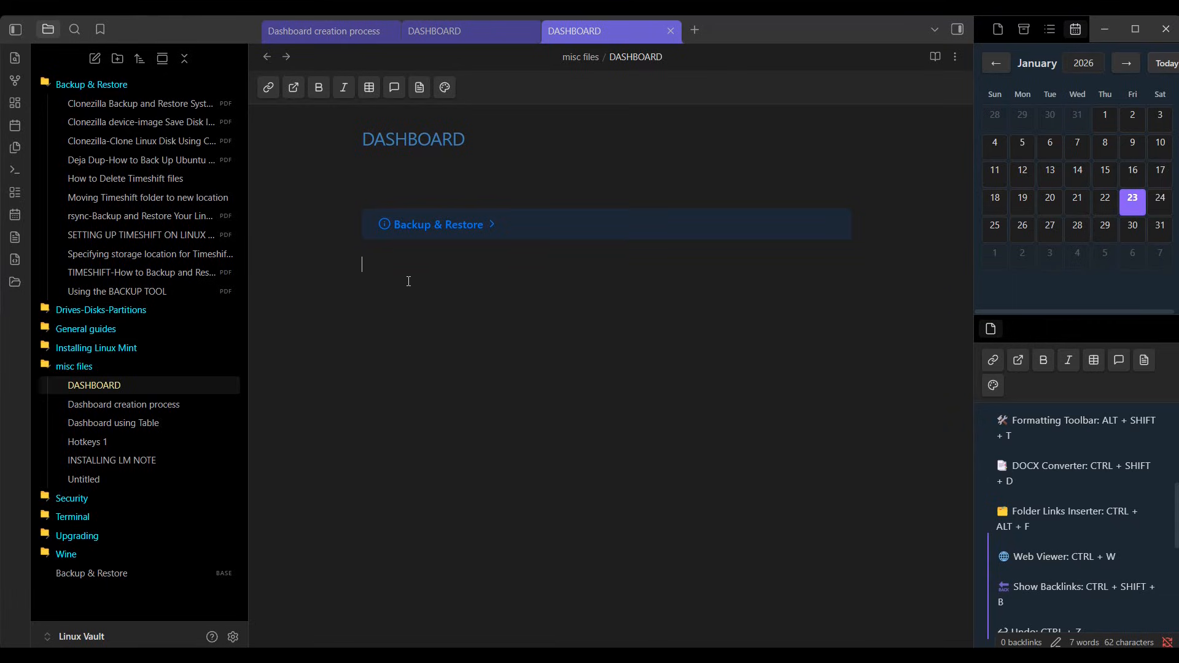
Step: Collapse the Backup & Restore folder and insert a new callout below the Backup & Restore callout in DASHBOARD
left_click(66, 86)
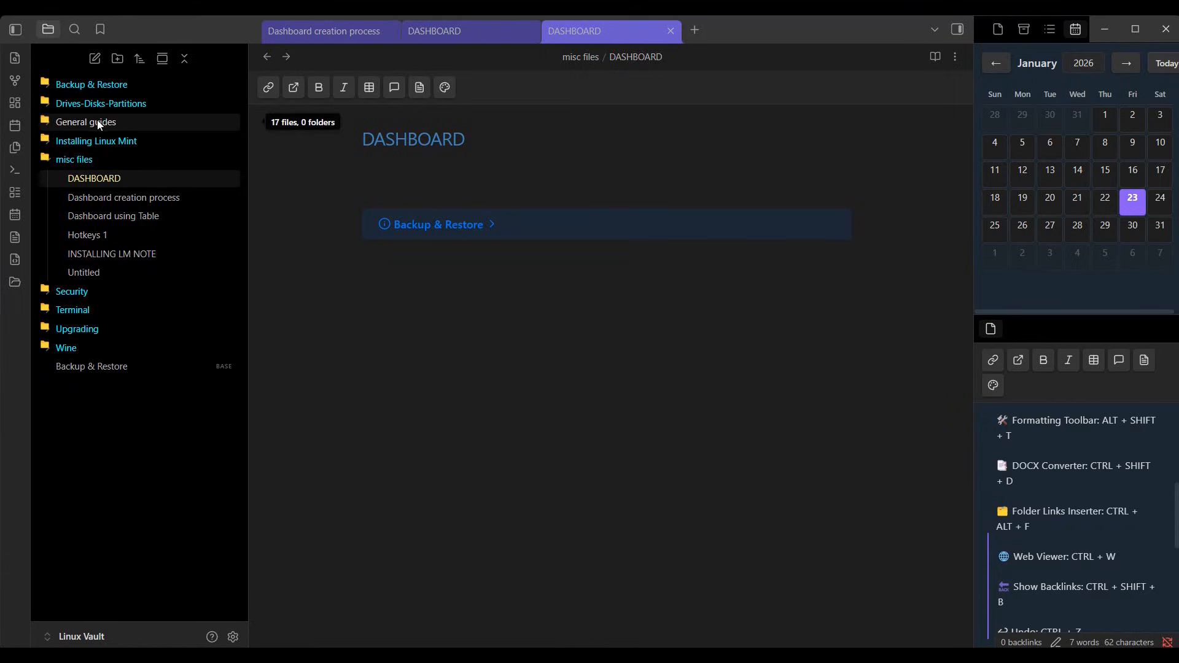
left_click(393, 285)
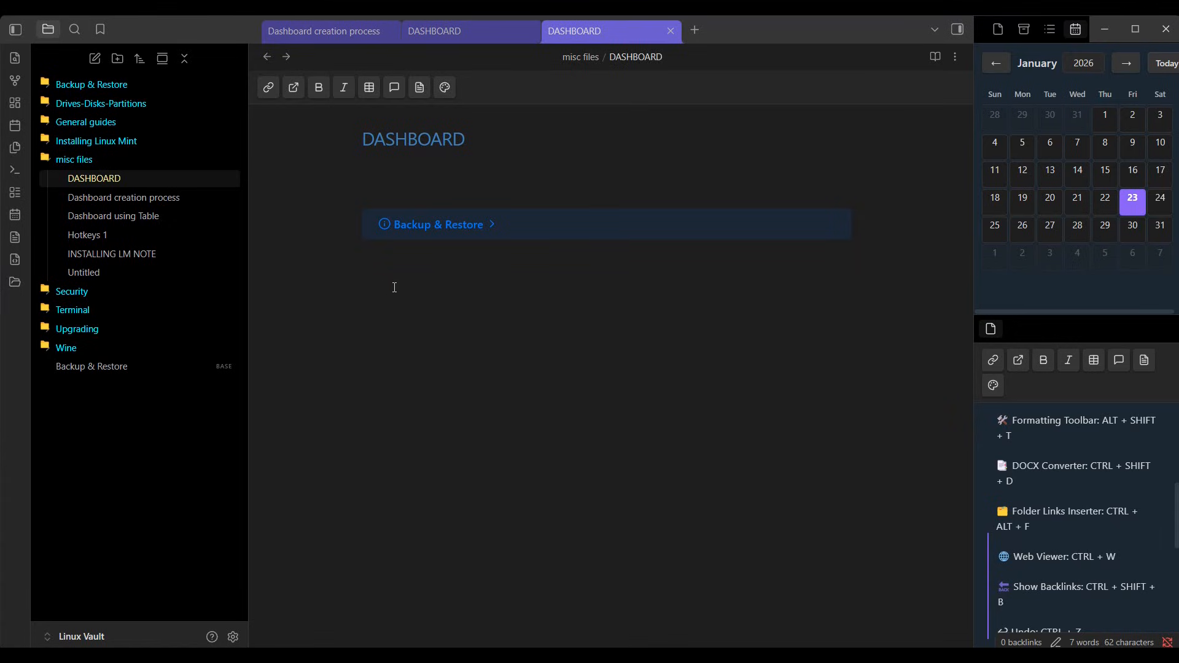
right_click(394, 286)
mouse_move(440, 382)
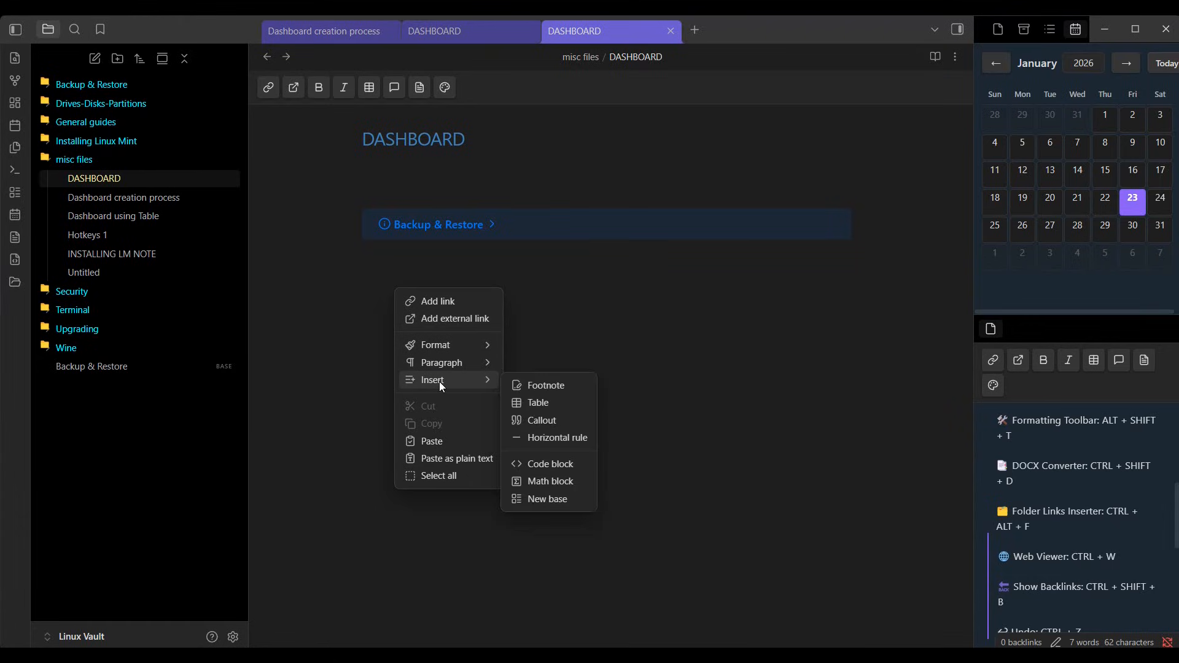
left_click(550, 421)
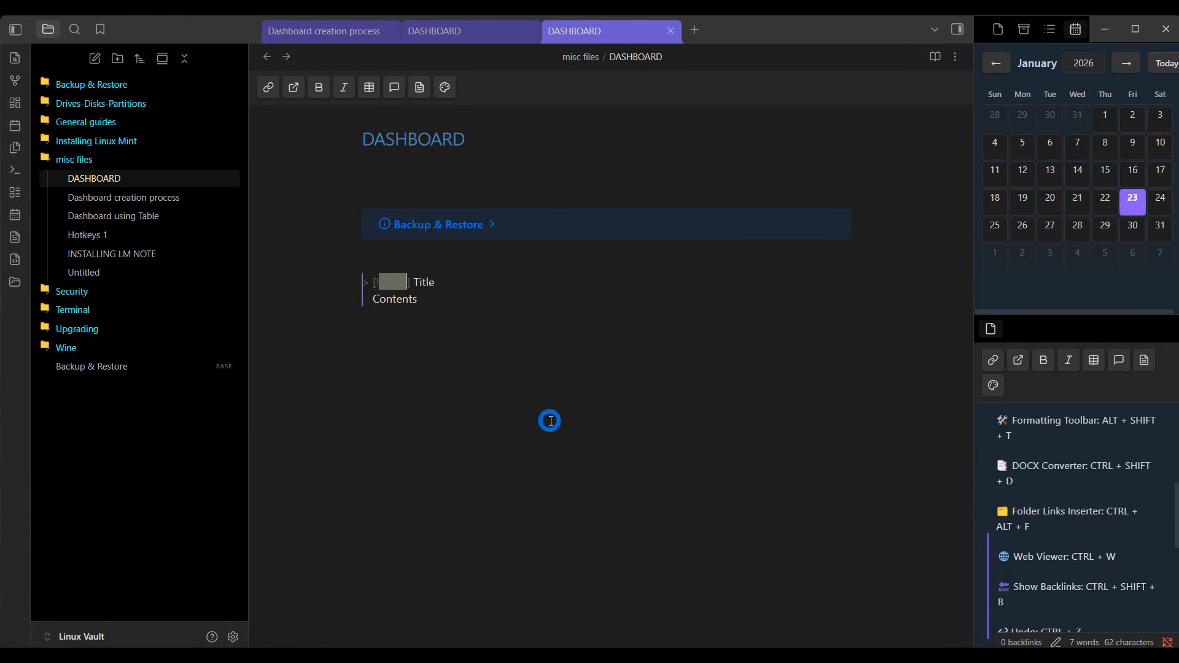
Step: Set the new callout's type to info and its title to General guides
left_click(395, 281)
double_click(393, 281)
type("info")
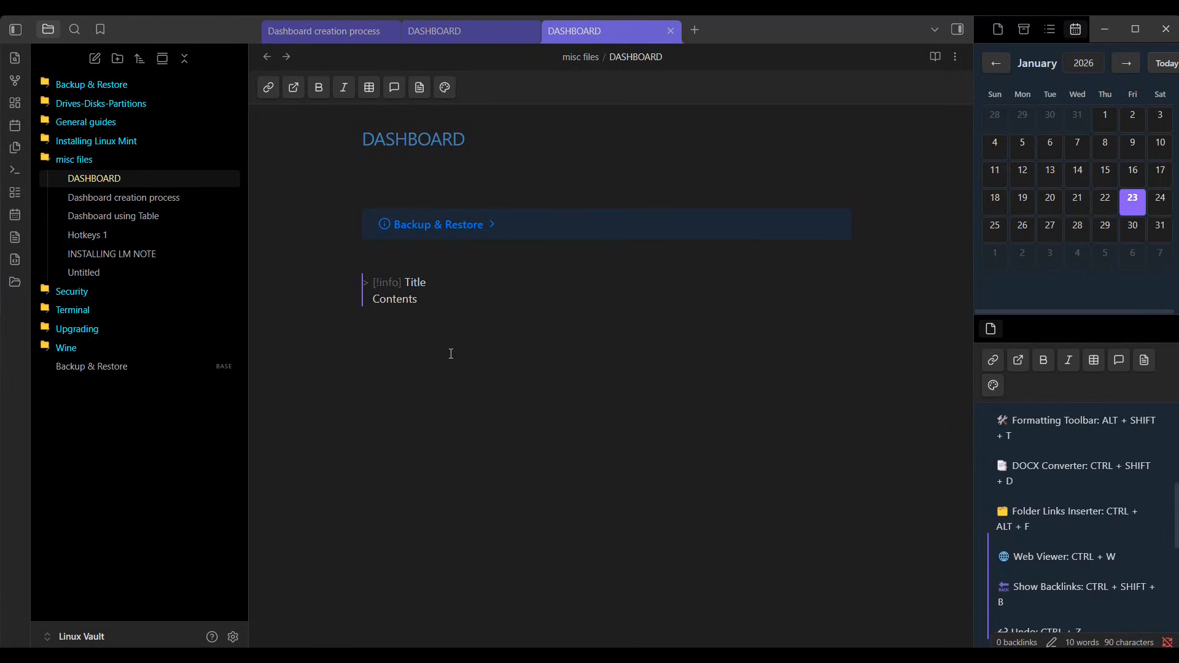
double_click(419, 283)
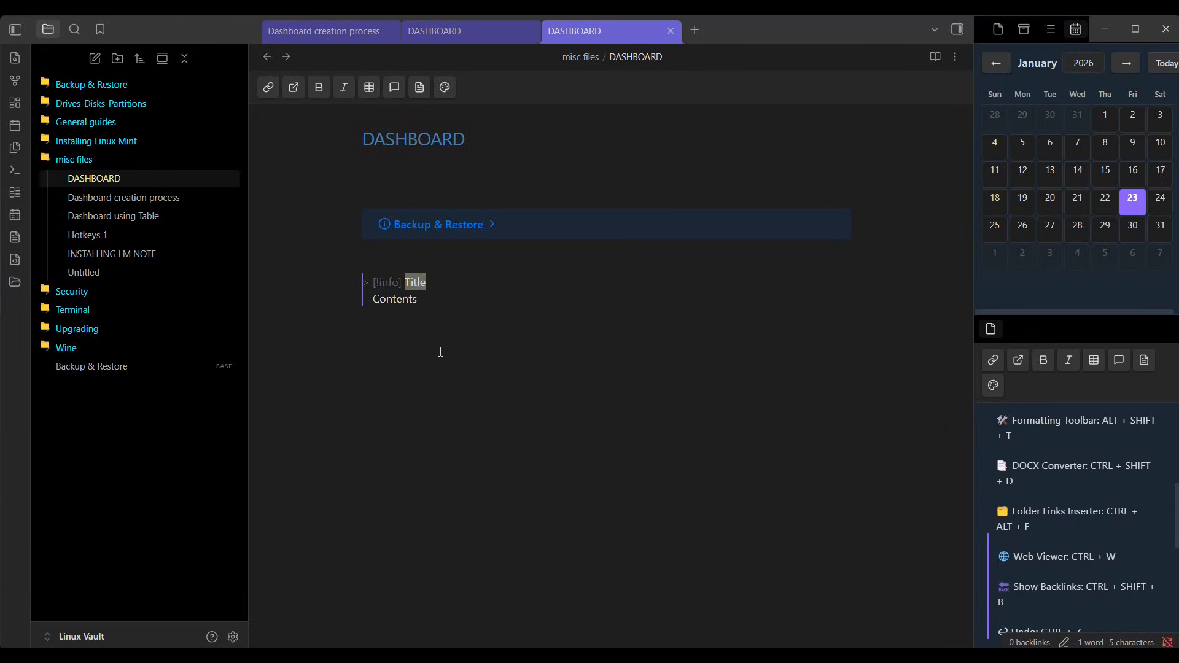
type("Gen")
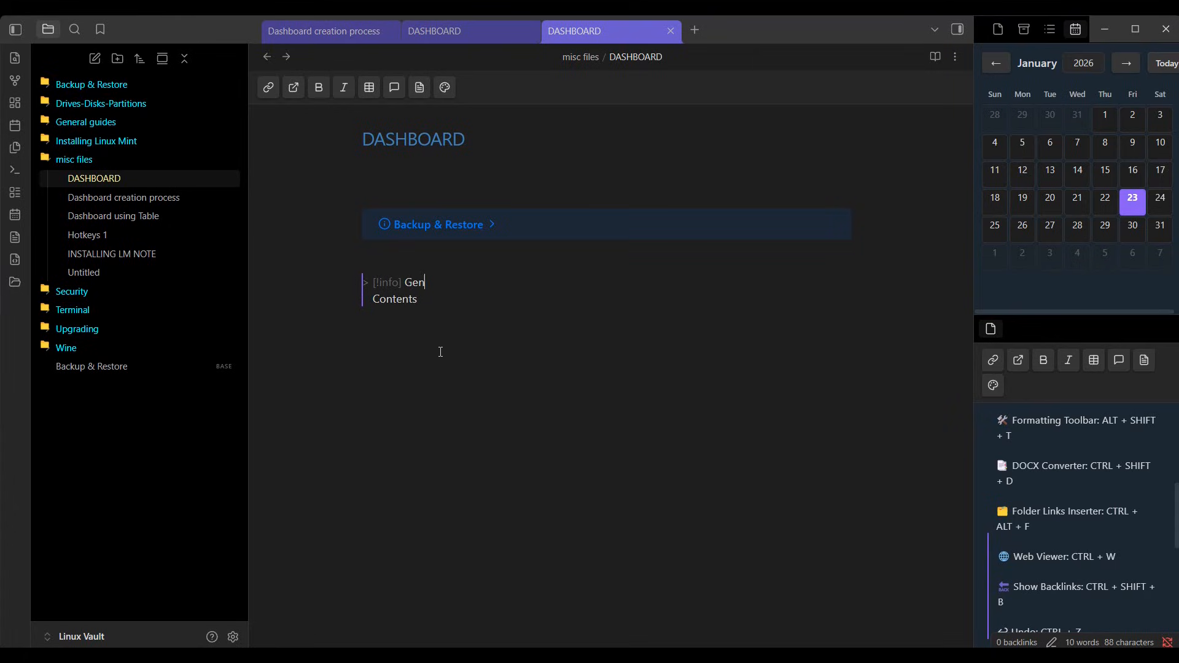
type("eral guides")
Step: Replace the Contents placeholder in the General guides callout with a new embedded base
double_click(395, 298)
right_click(409, 303)
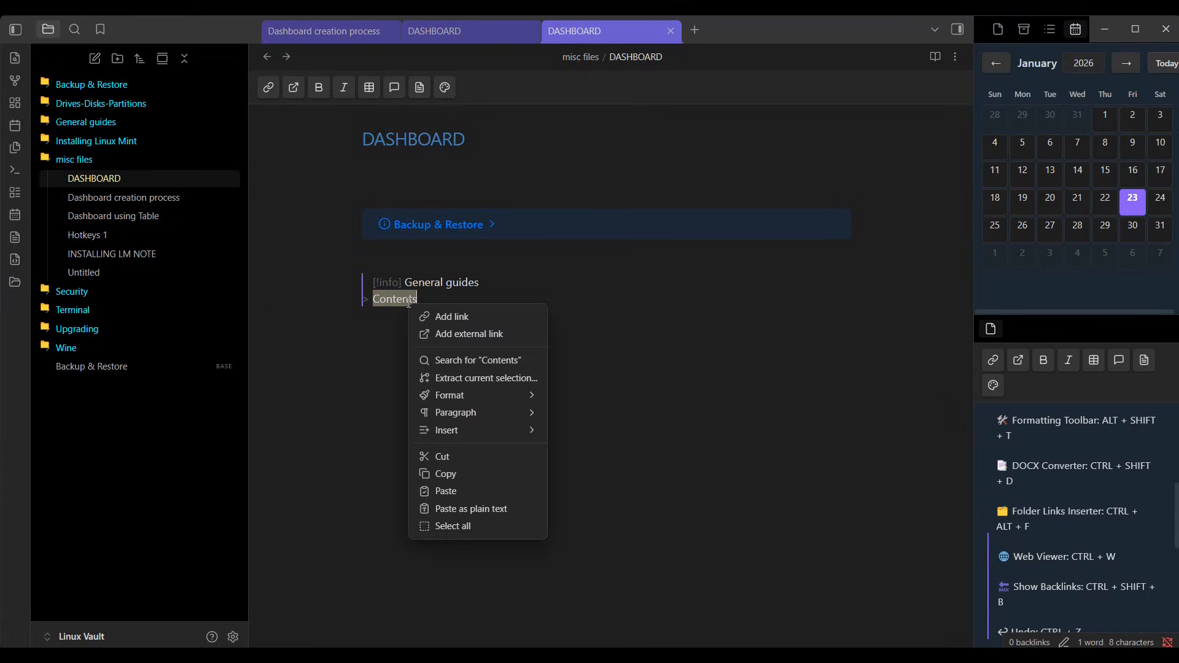
mouse_move(469, 433)
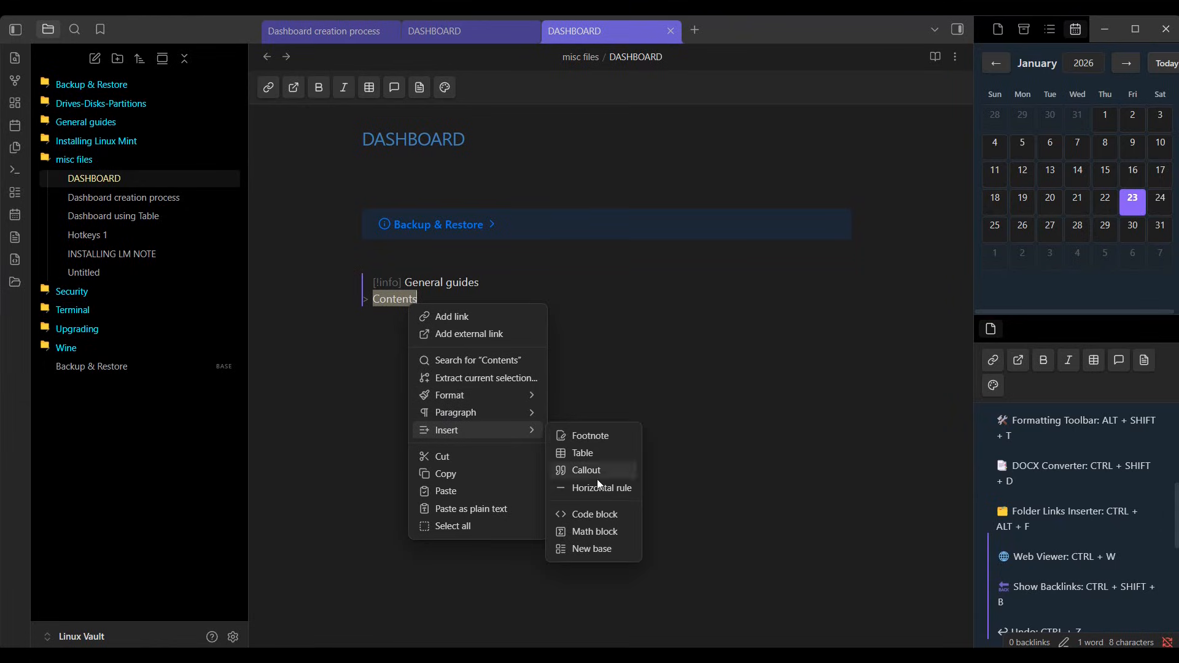
left_click(595, 548)
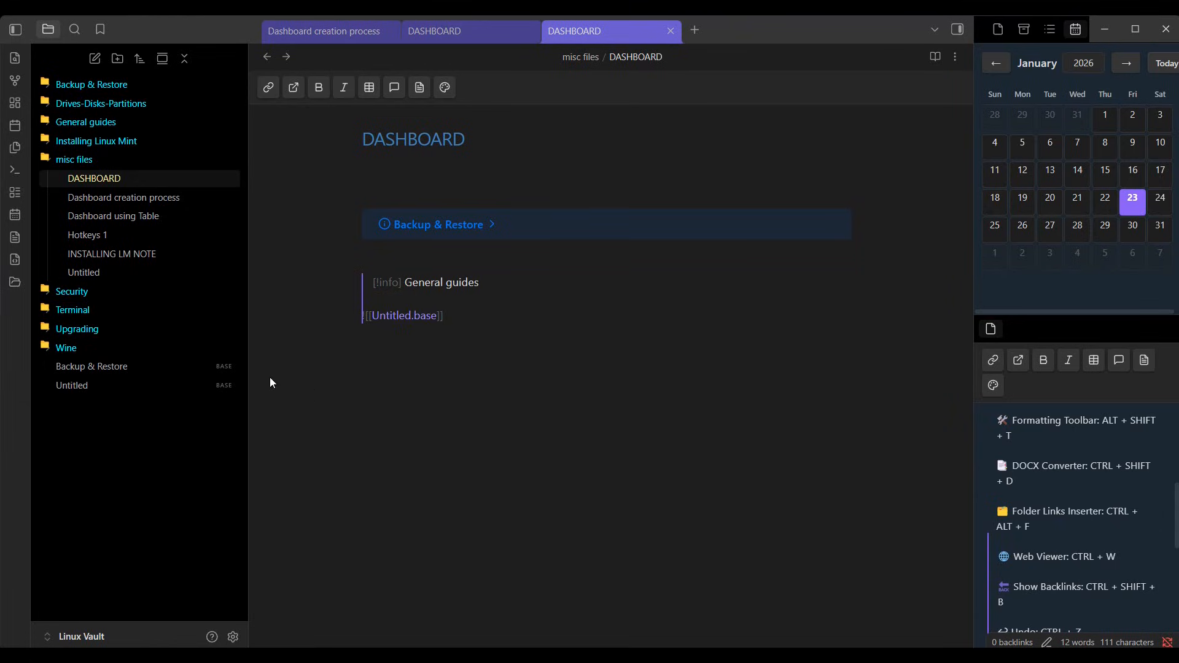
Step: Open the new Untitled base and rename it General guides
left_click(74, 386)
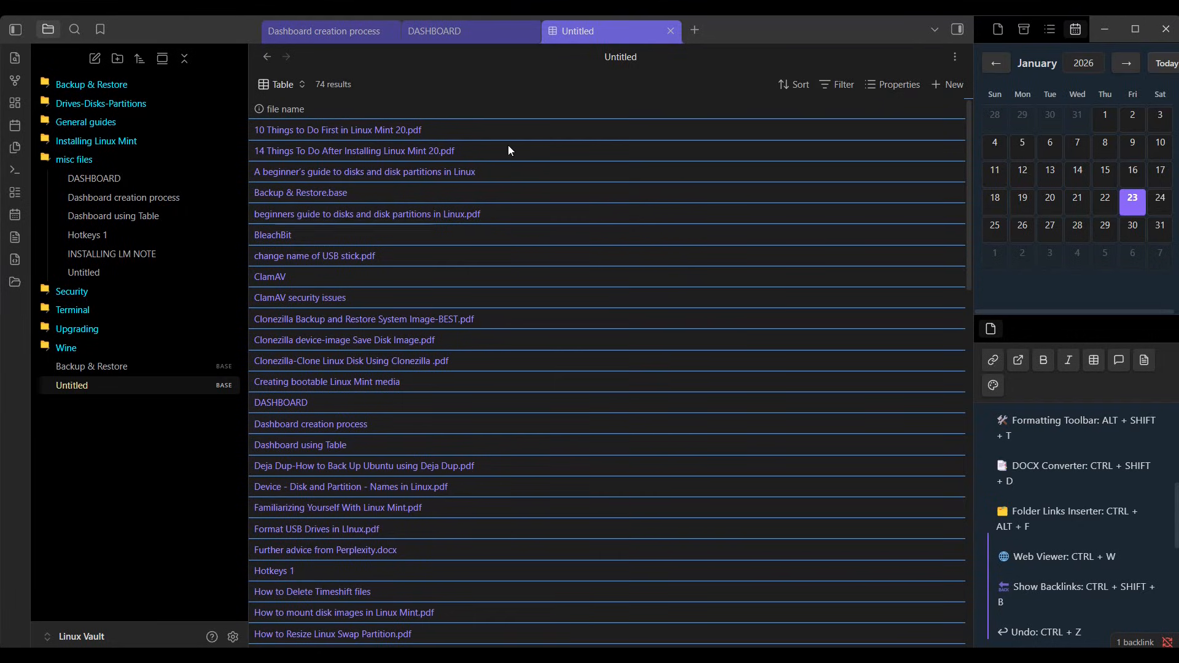
left_click(613, 56)
type("General guides")
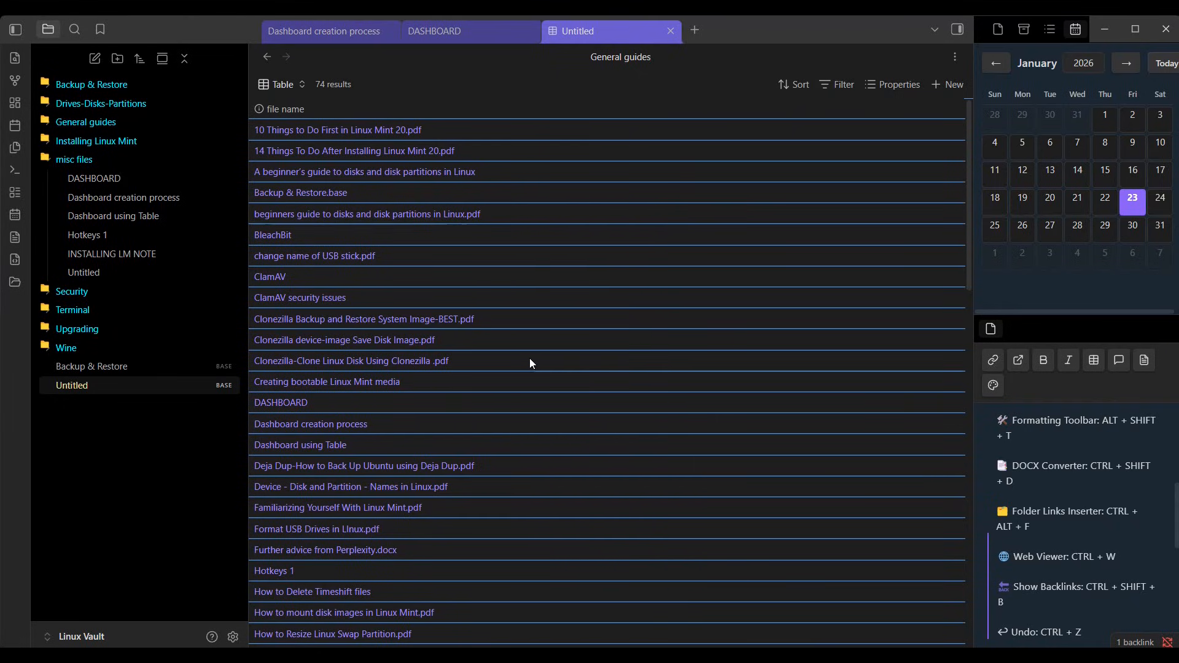
Step: Filter this view of the General guides base so that folder is General guides
left_click(847, 83)
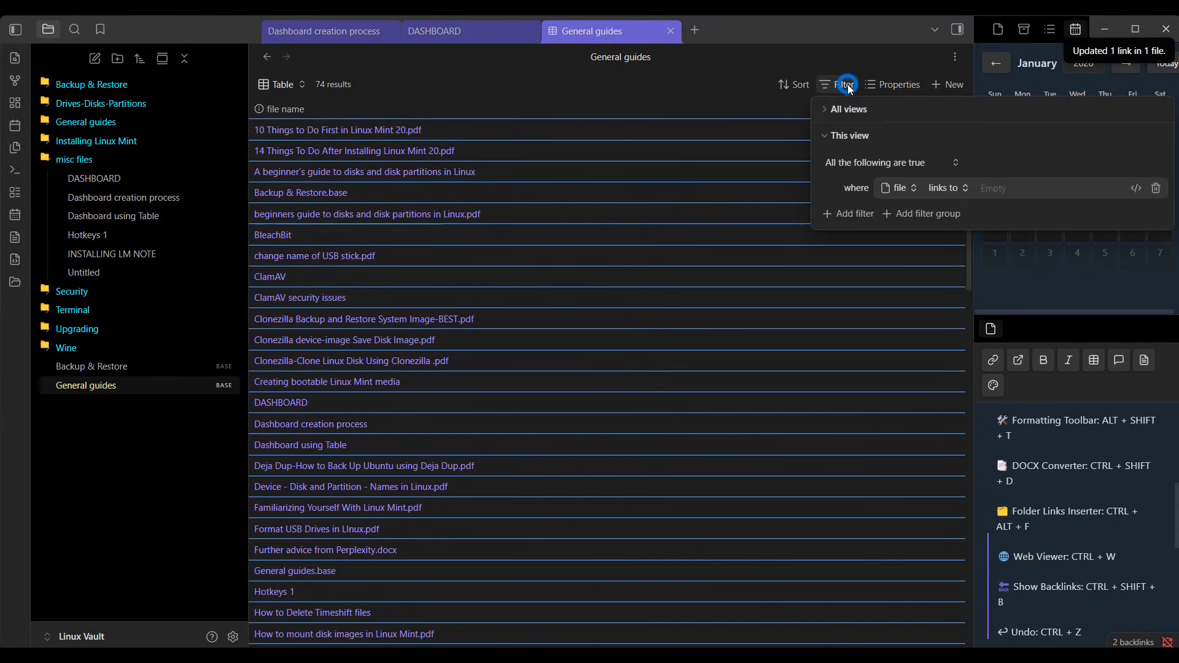
left_click(905, 188)
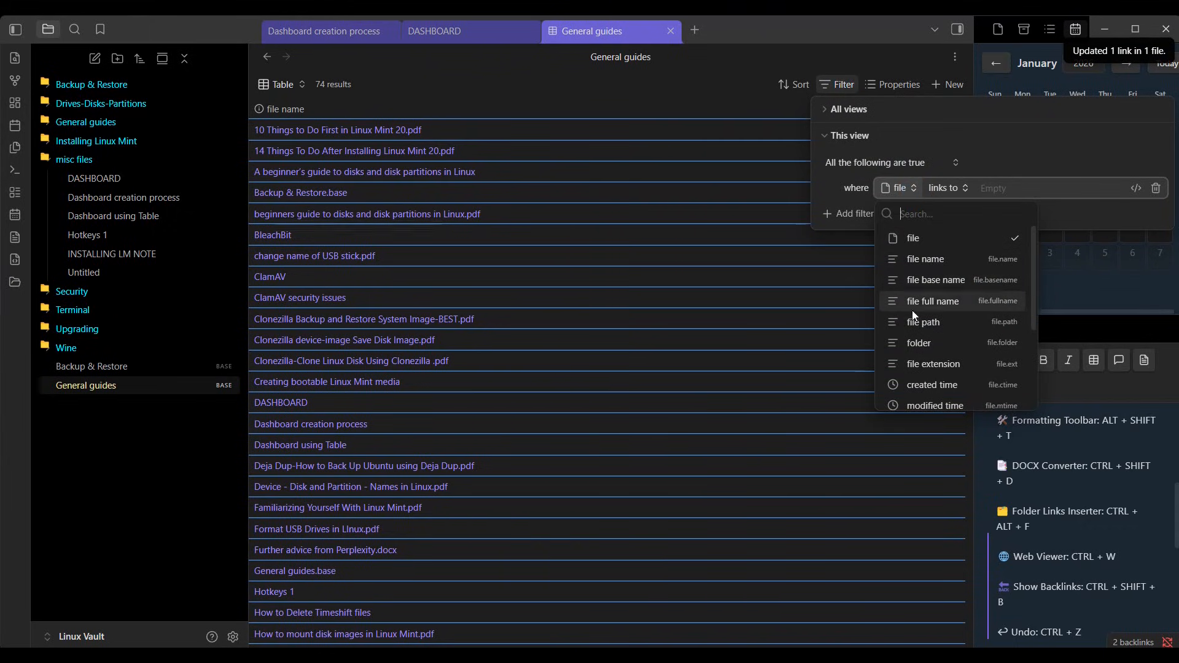
left_click(915, 344)
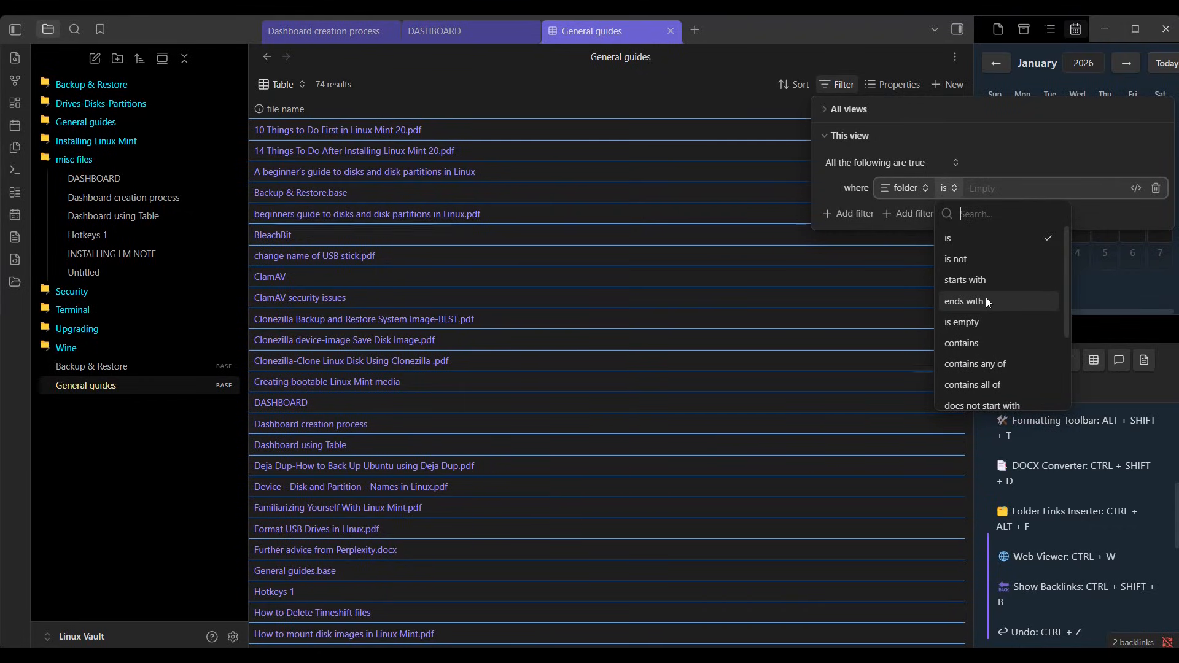
left_click(1003, 190)
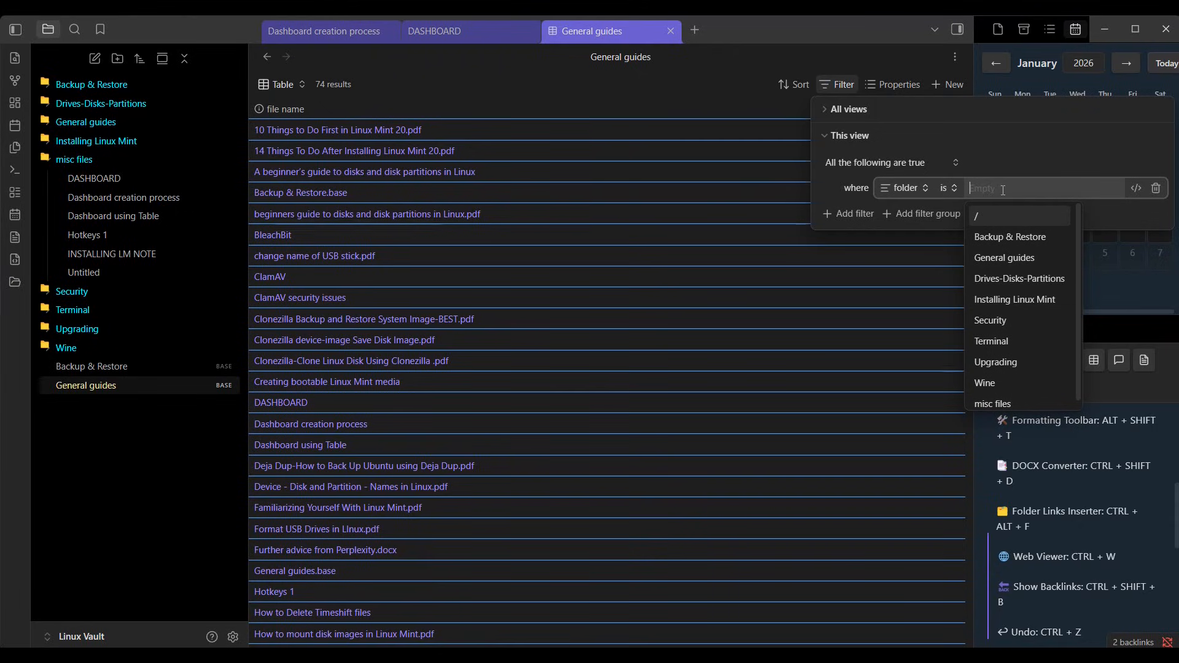
left_click(1009, 256)
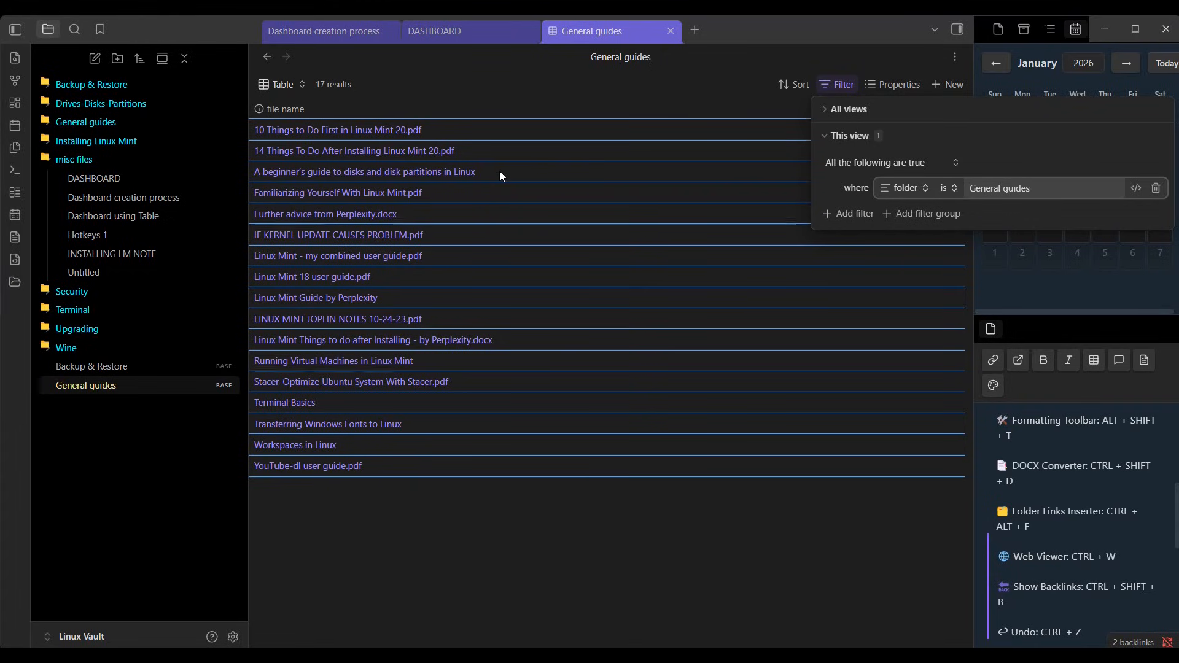
Step: Expand the General guides folder to compare its files with the base, and reopen the DASHBOARD note from misc files
left_click(78, 159)
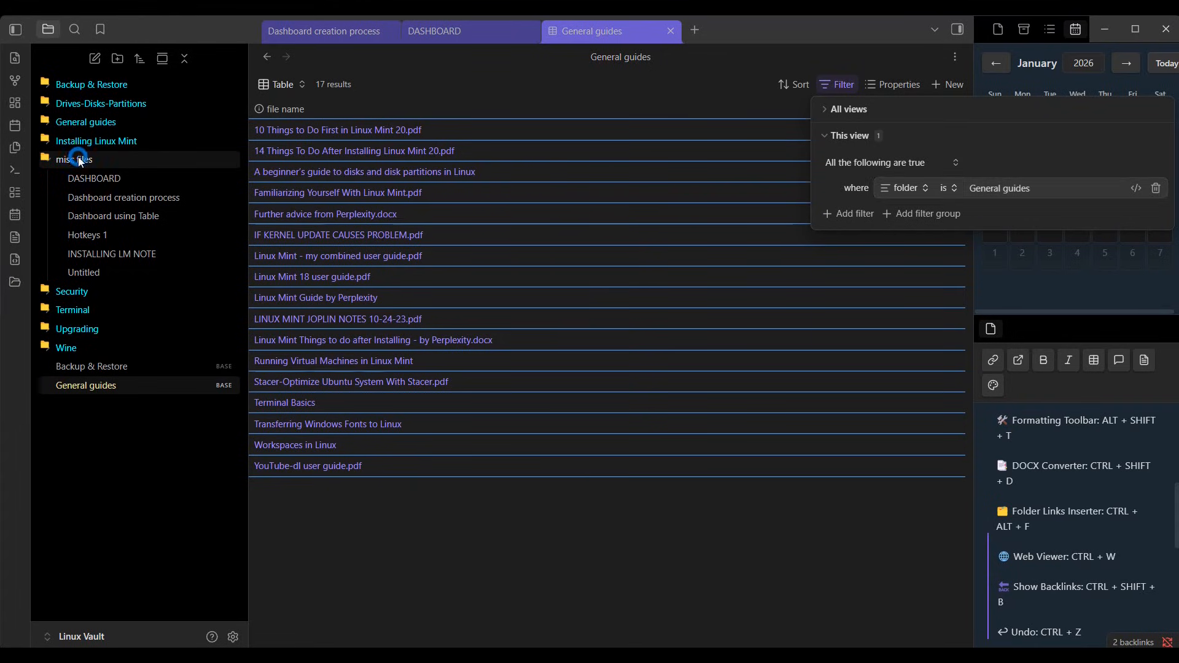
left_click(78, 122)
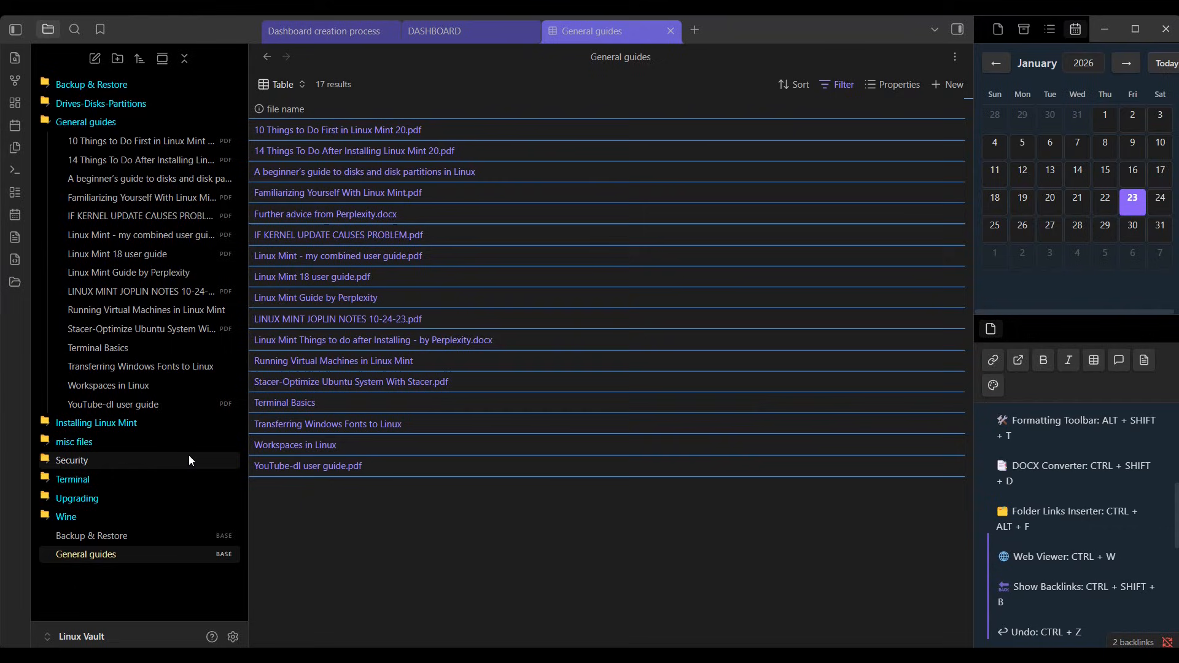
left_click(64, 443)
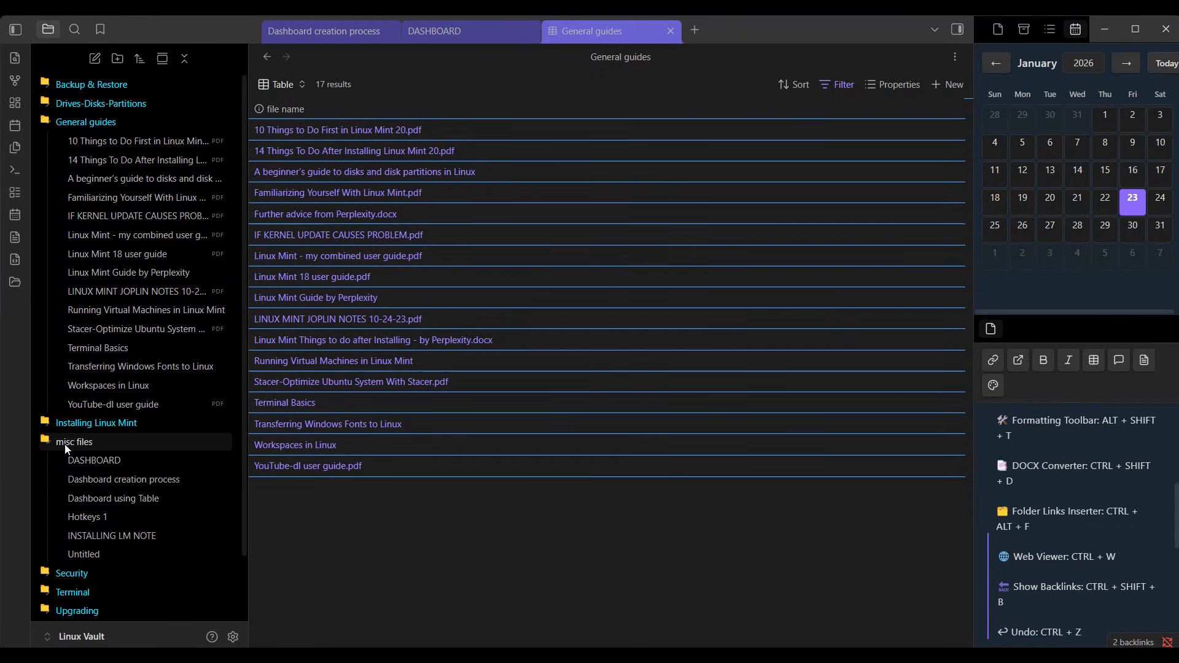
left_click(93, 461)
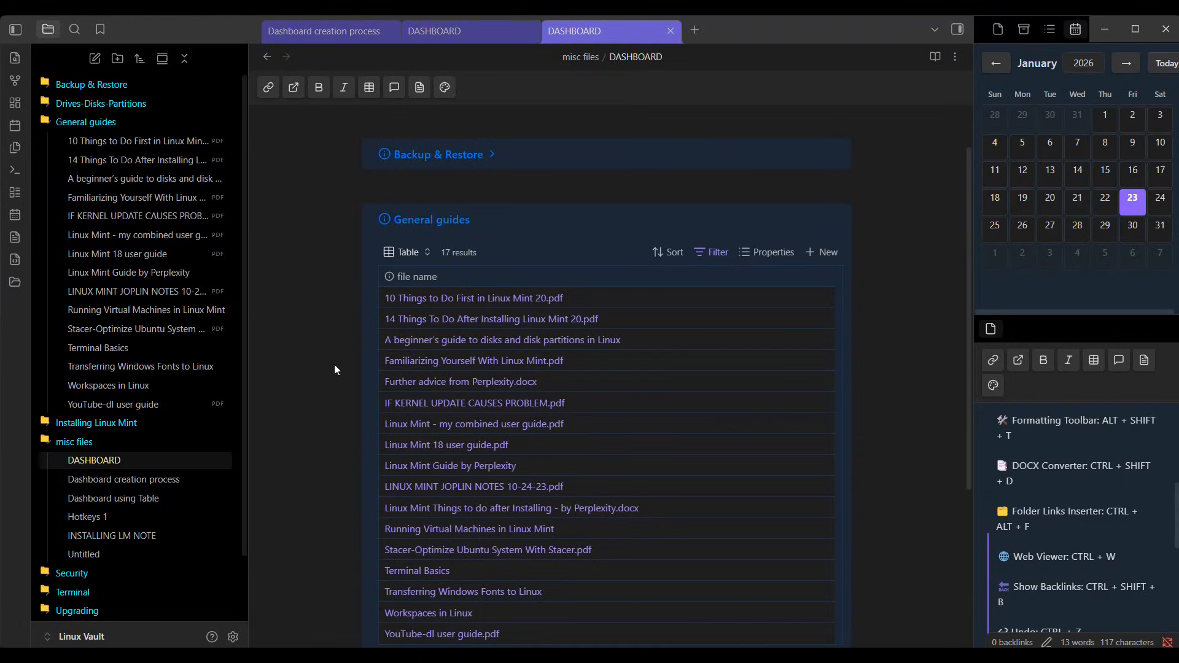
Step: Add - after [!info] in the General guides callout so it is collapsed by default, and test expanding and collapsing it
left_click(838, 216)
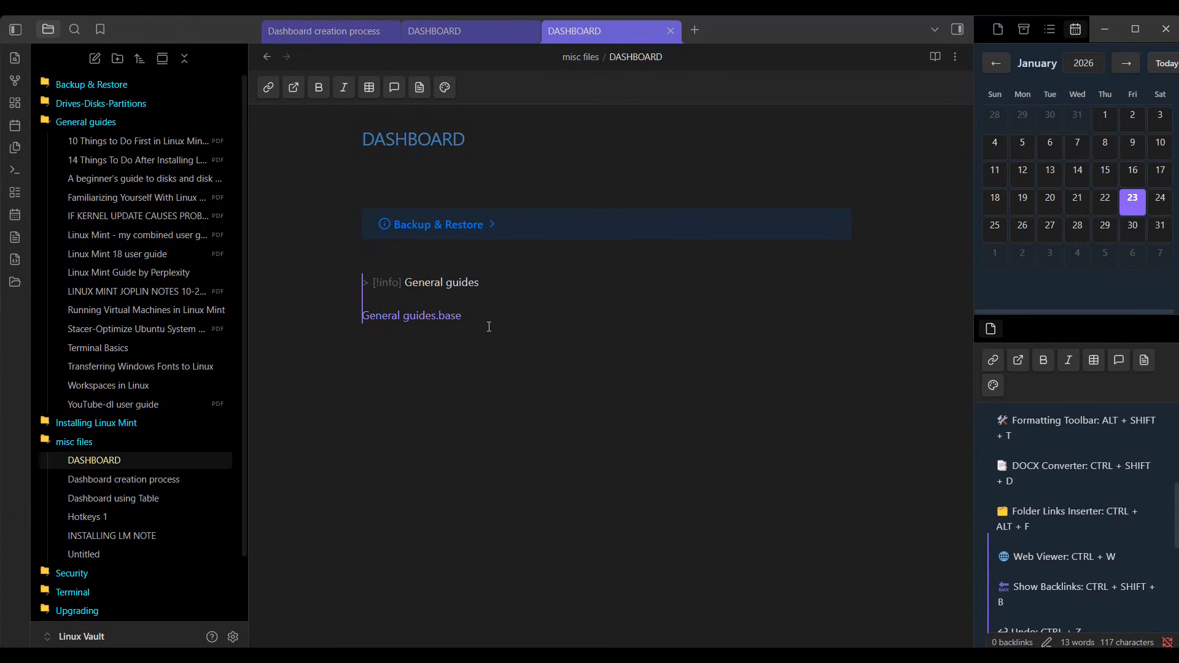
type("-")
left_click(472, 447)
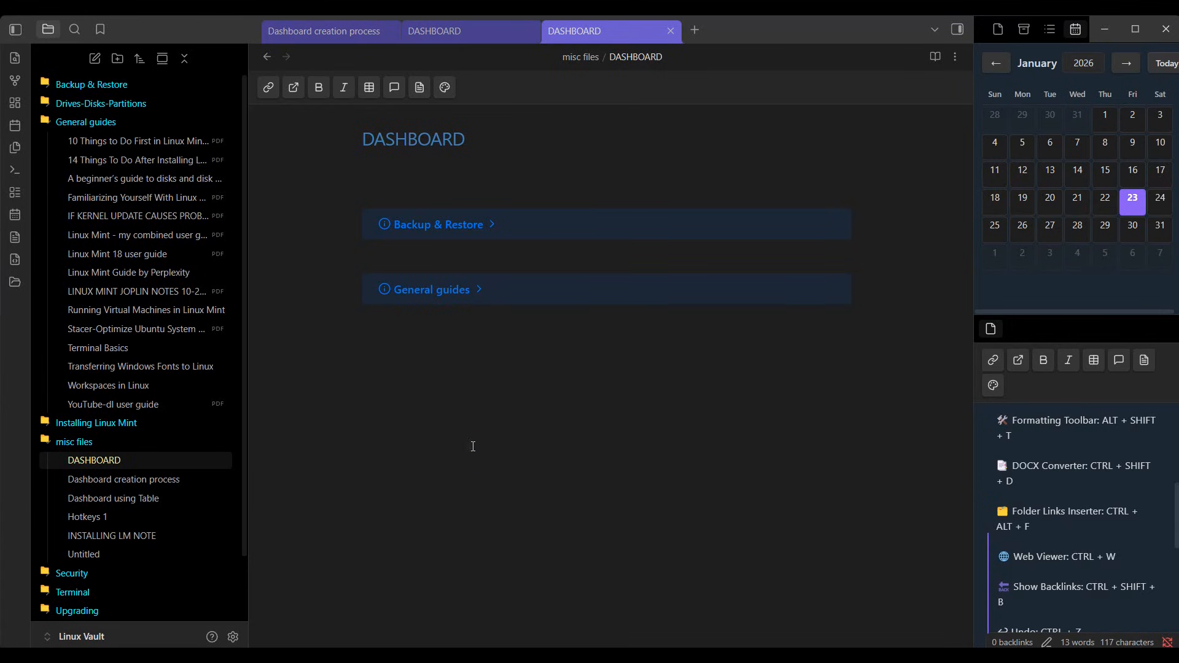
left_click(480, 293)
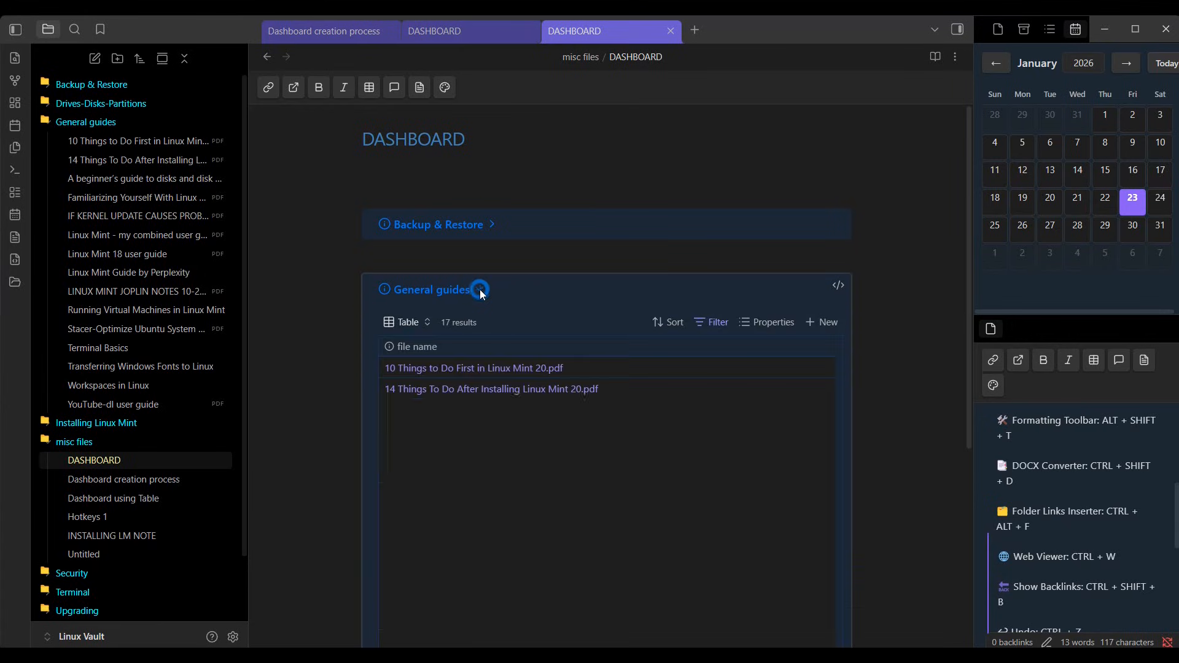
left_click(480, 290)
Step: Collapse all folders in the file list and briefly expand the Installing Linux Mint folder to check its notes
left_click(456, 395)
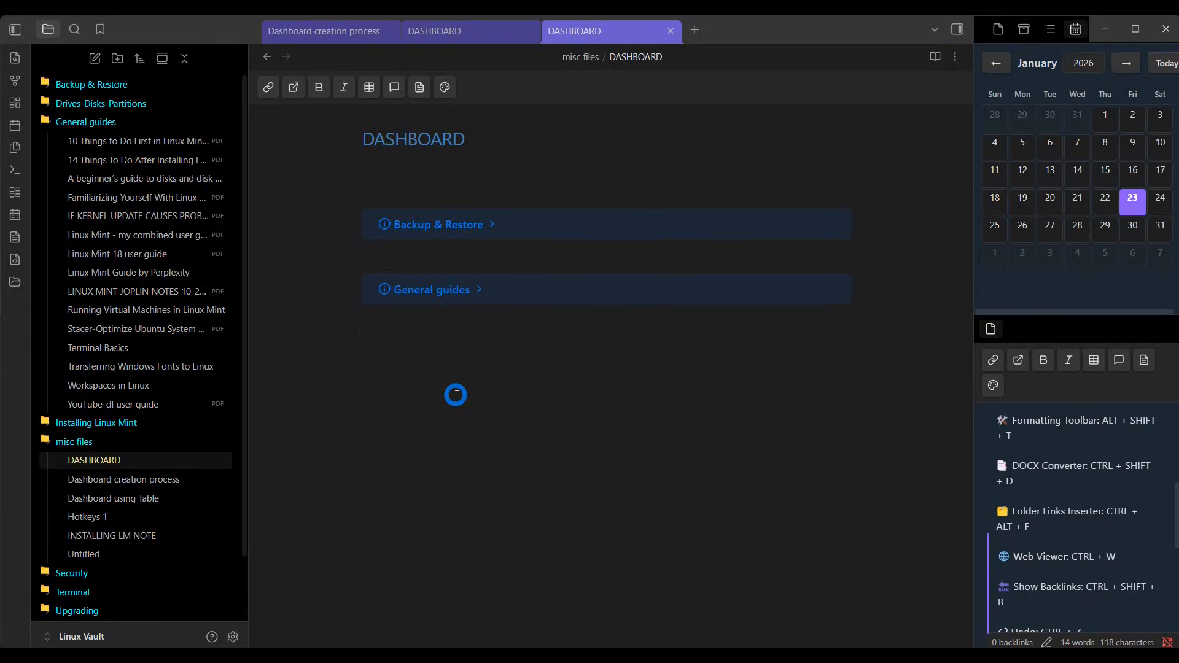
left_click(184, 59)
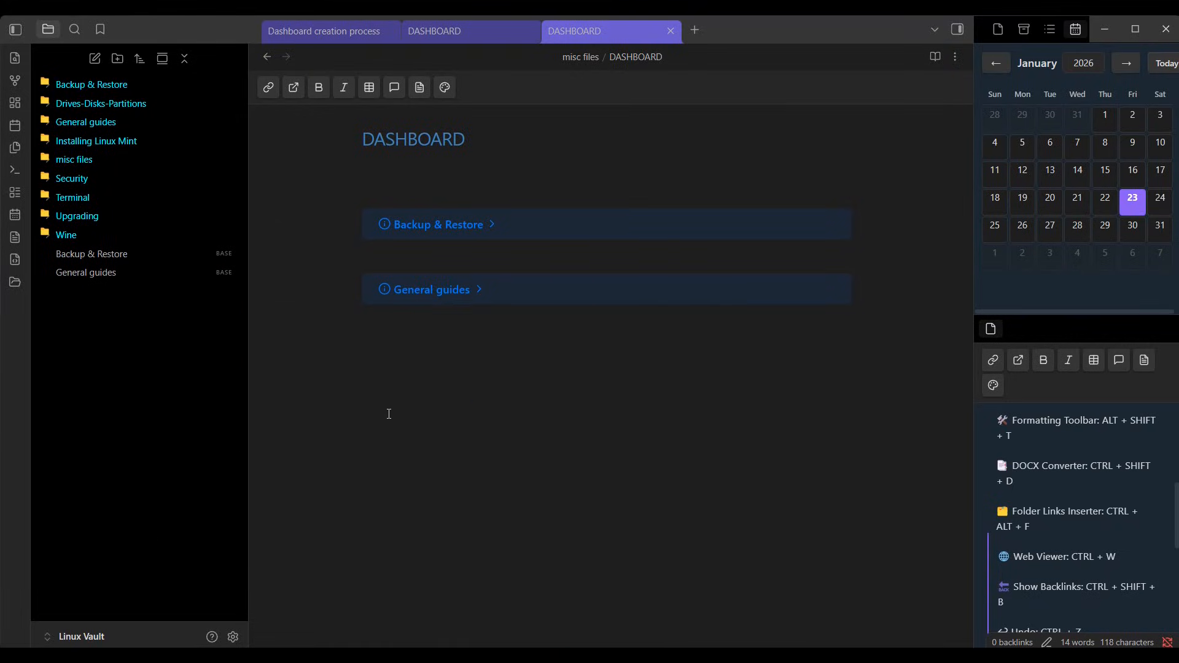
left_click(413, 373)
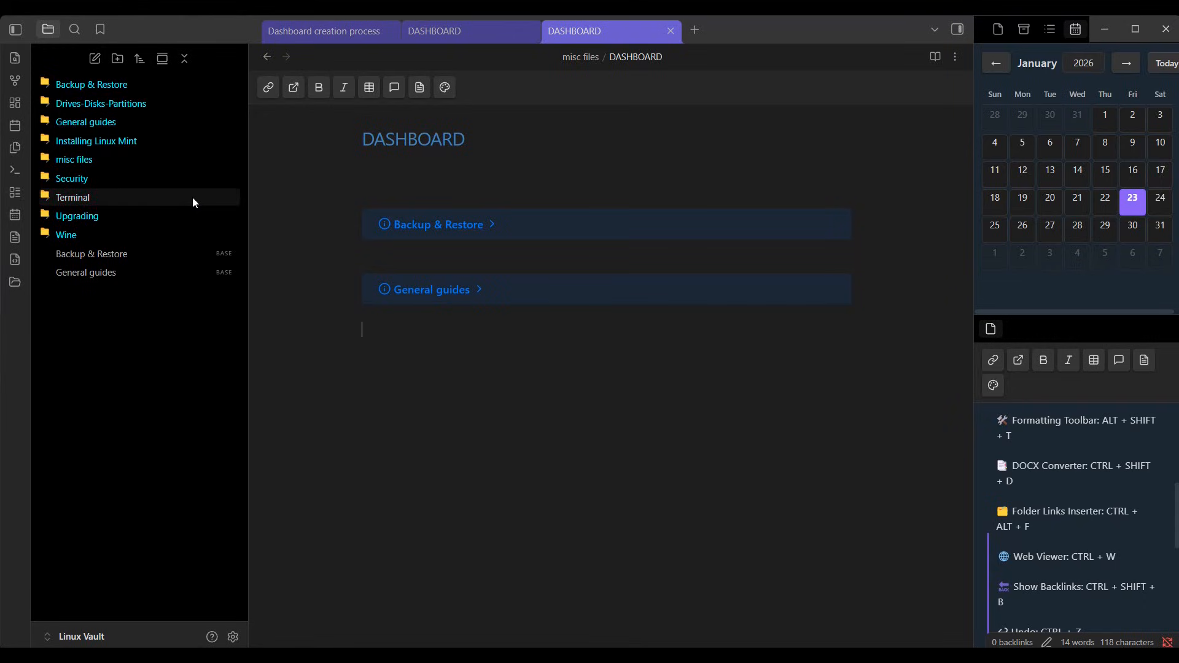
left_click(124, 143)
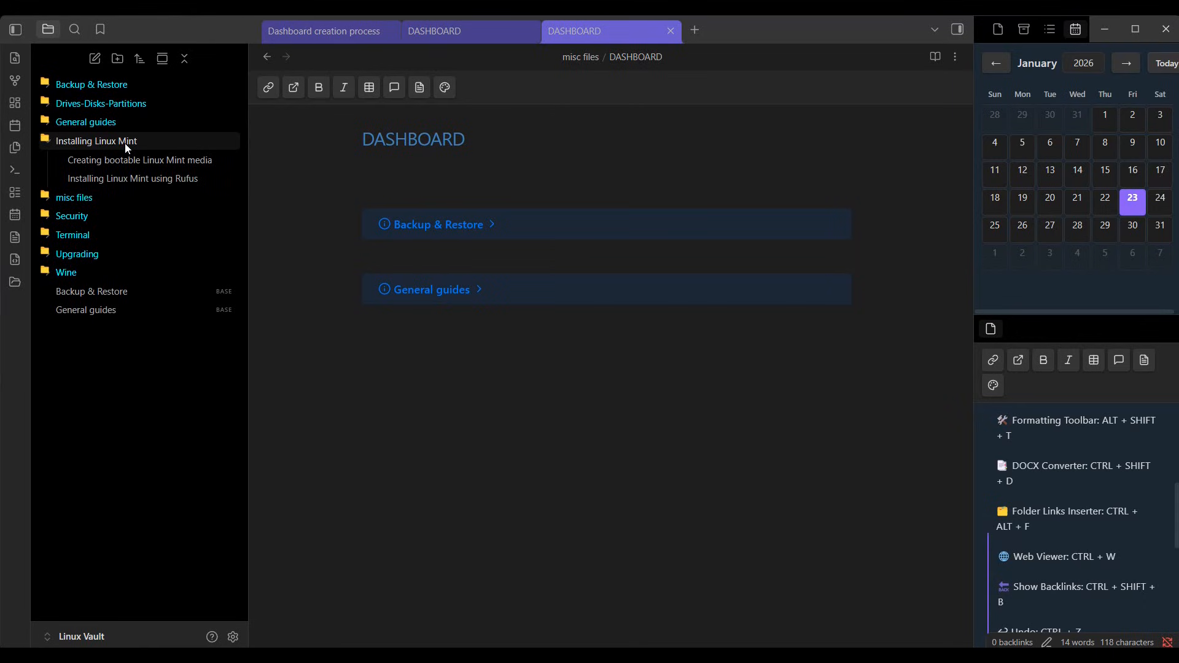
left_click(124, 143)
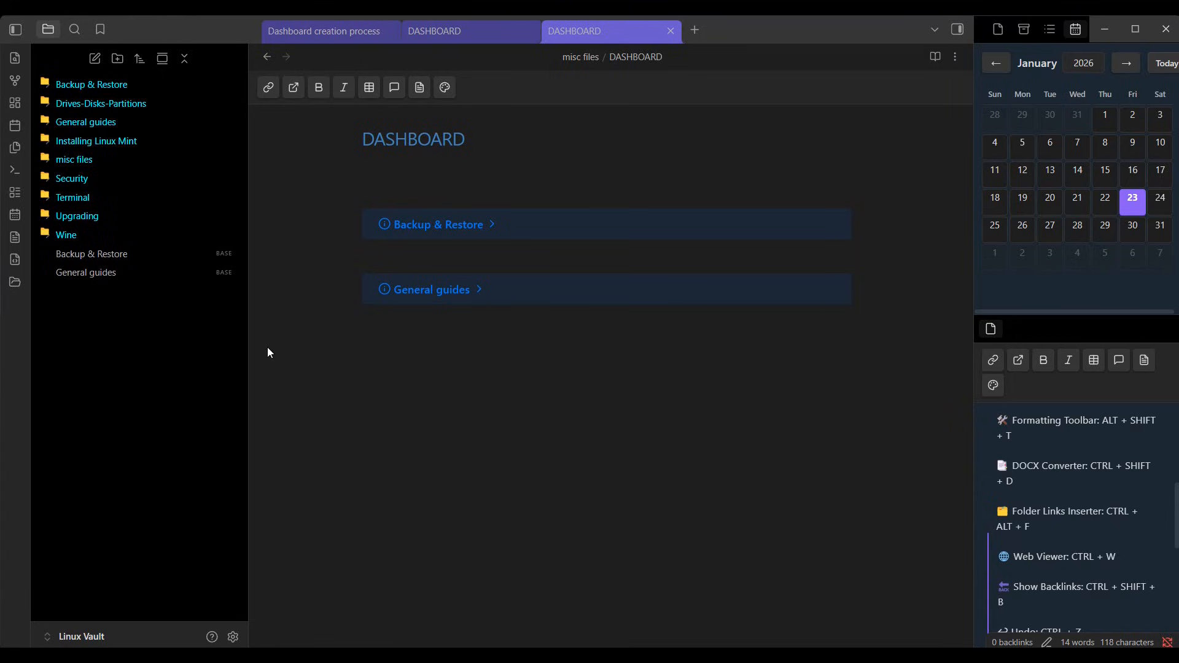
Step: Insert an info callout titled Installing Linux Mint below the General guides callout in the dashboard
left_click(386, 346)
right_click(411, 355)
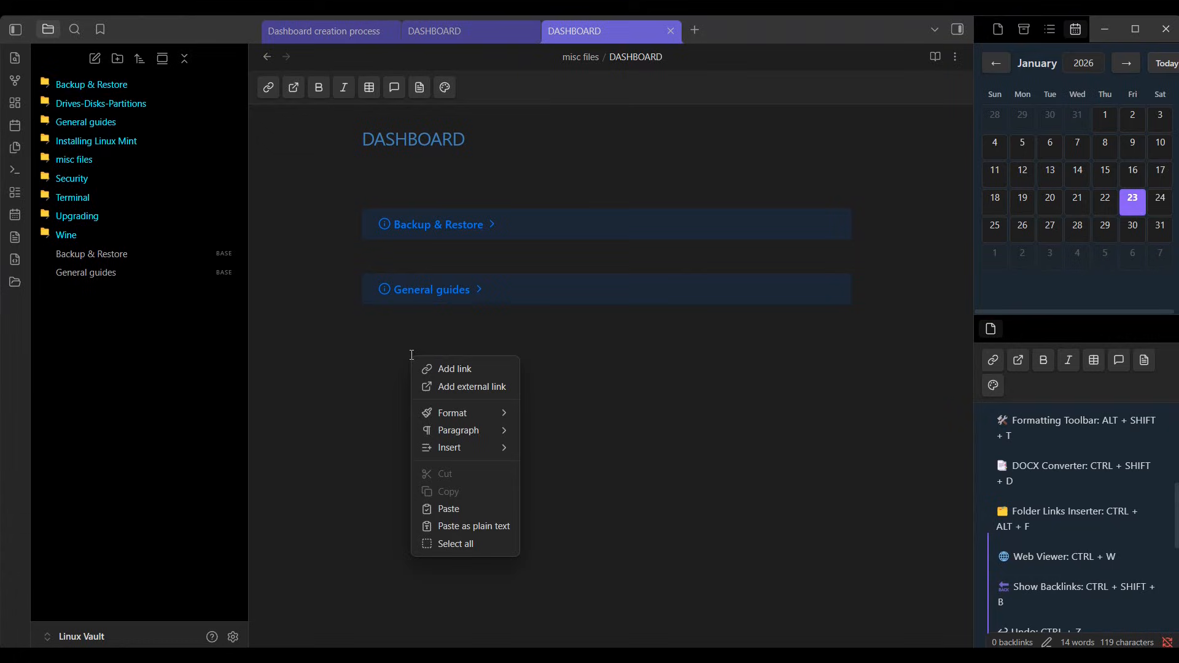
mouse_move(459, 448)
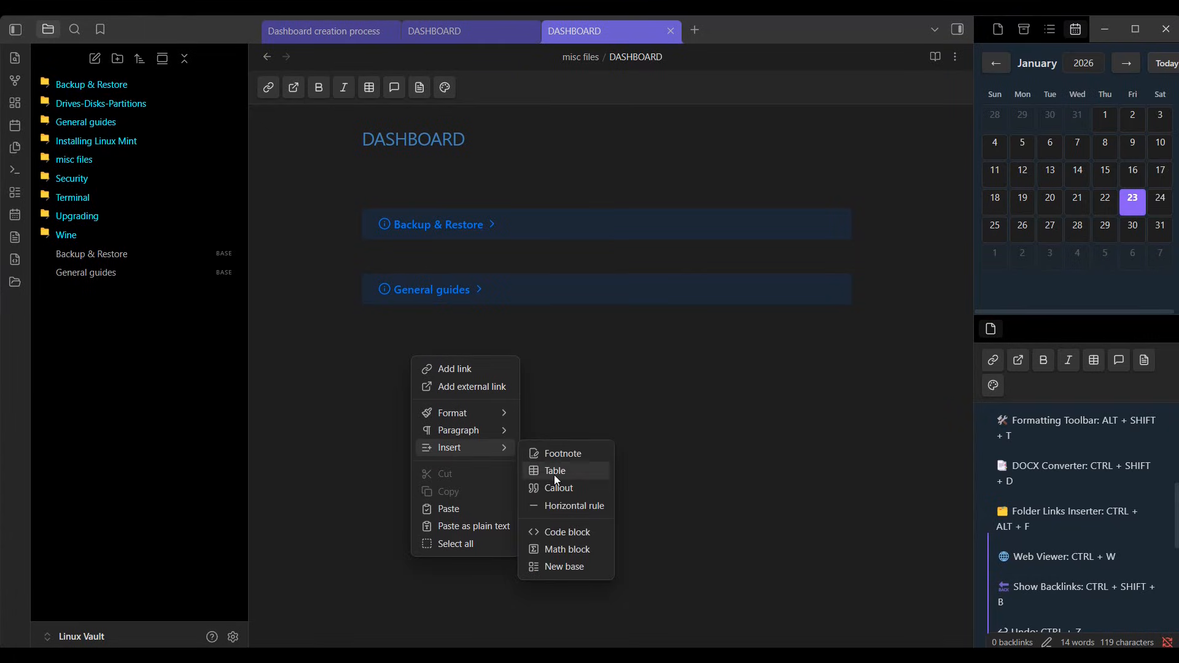
left_click(564, 489)
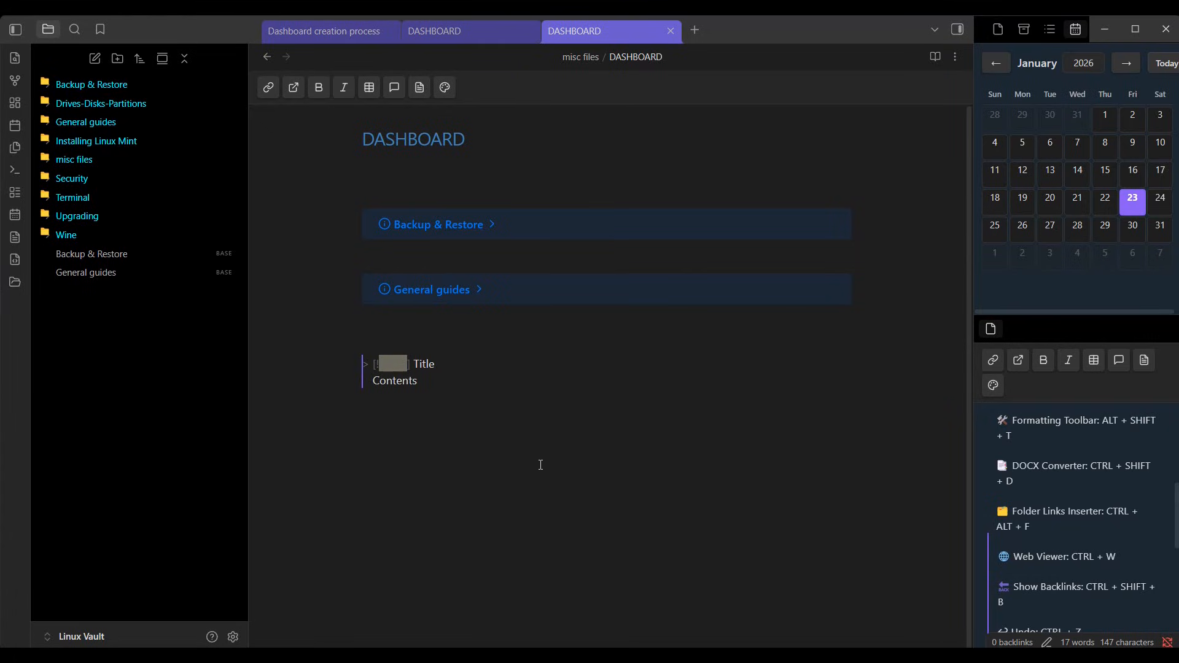
type("info")
double_click(412, 363)
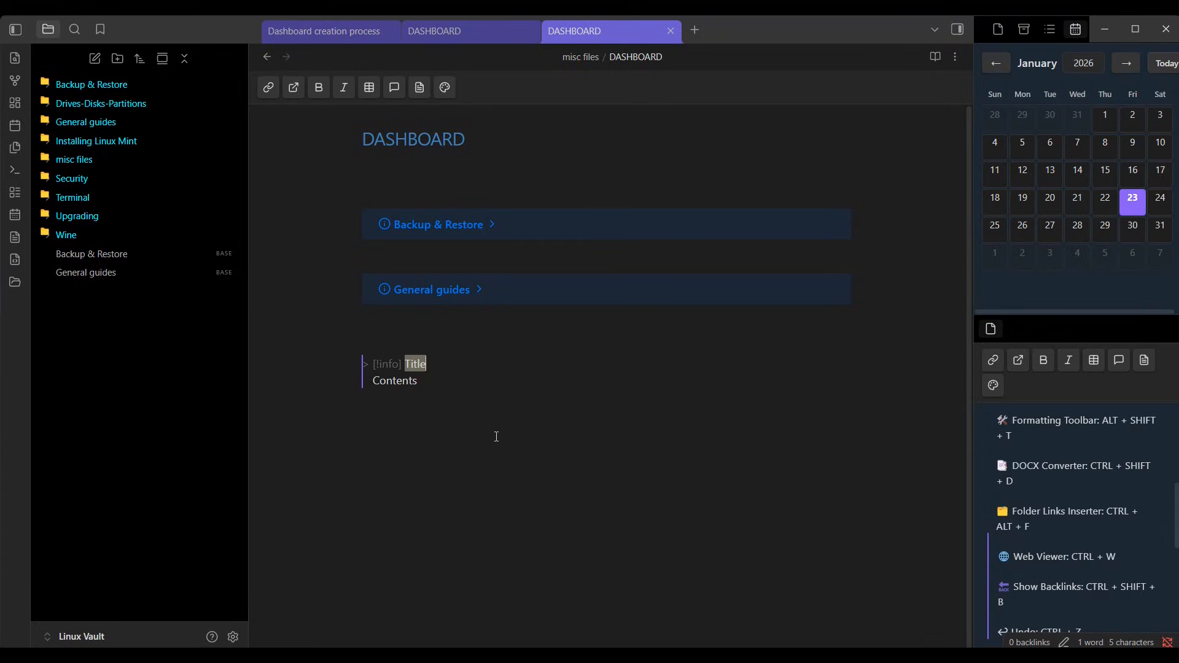
type("Ins")
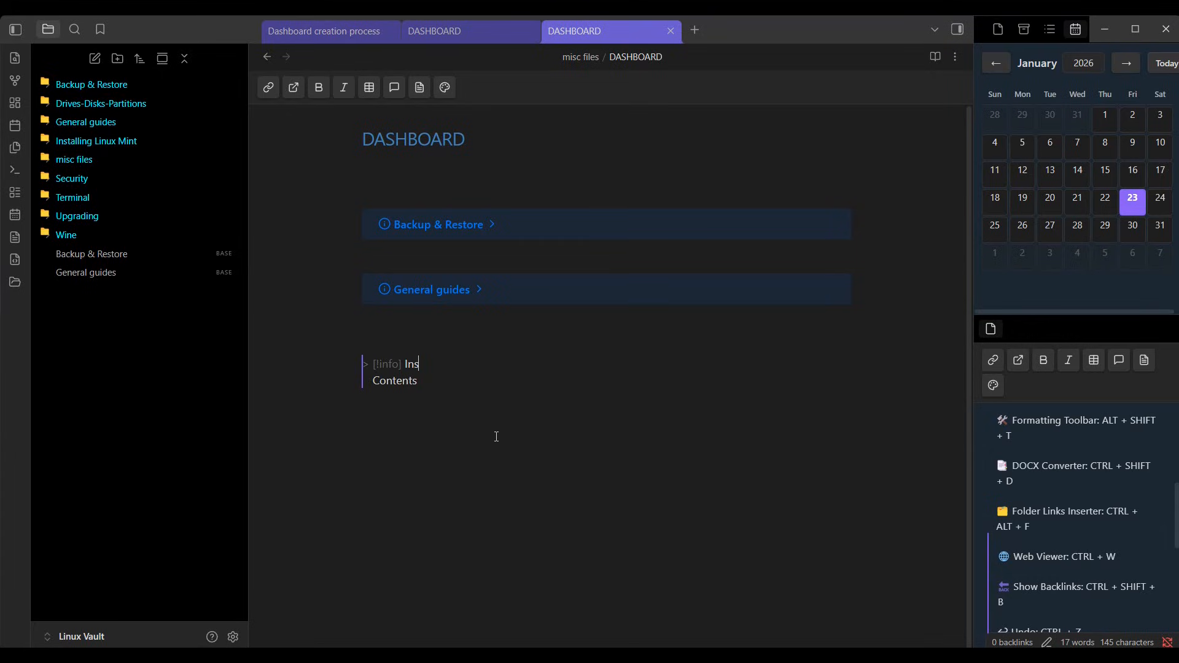
type("talling Linux Mint")
Step: Replace the Contents placeholder in the Installing Linux Mint callout with a new embedded base
double_click(406, 381)
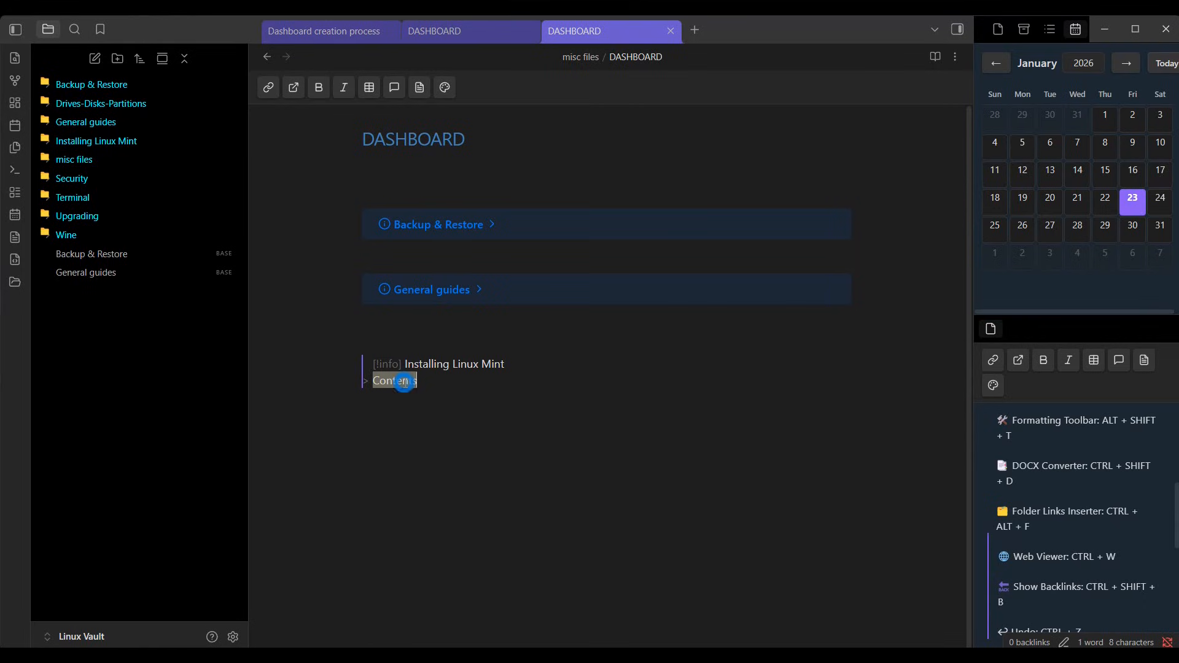
right_click(406, 382)
mouse_move(452, 510)
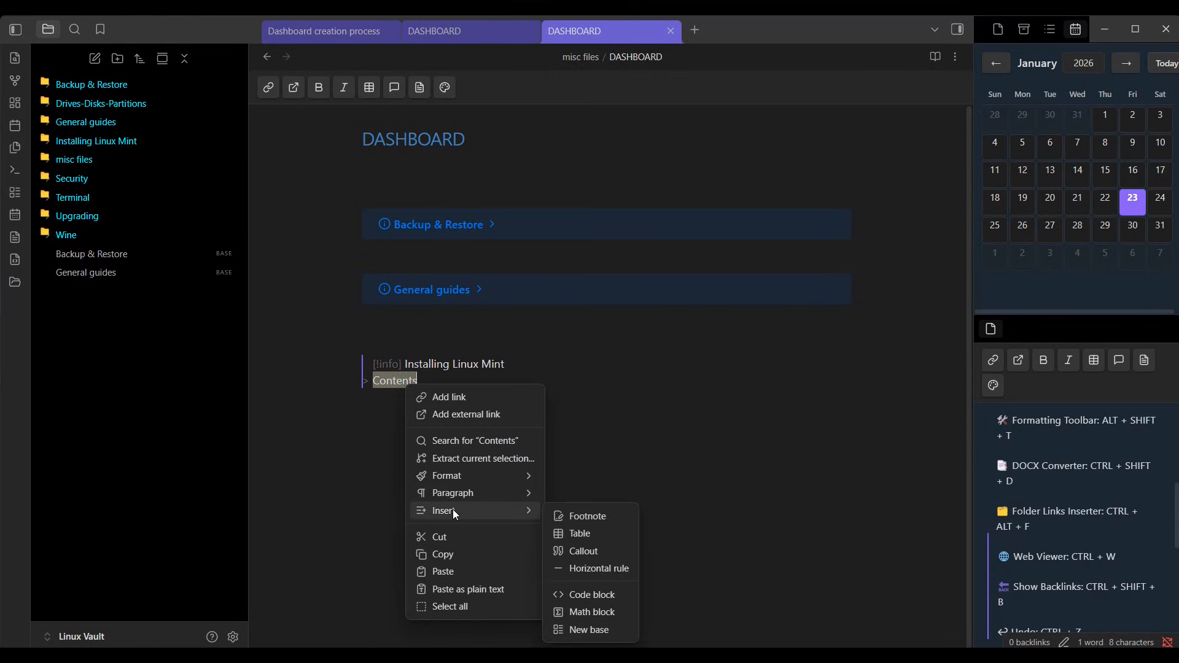
left_click(581, 629)
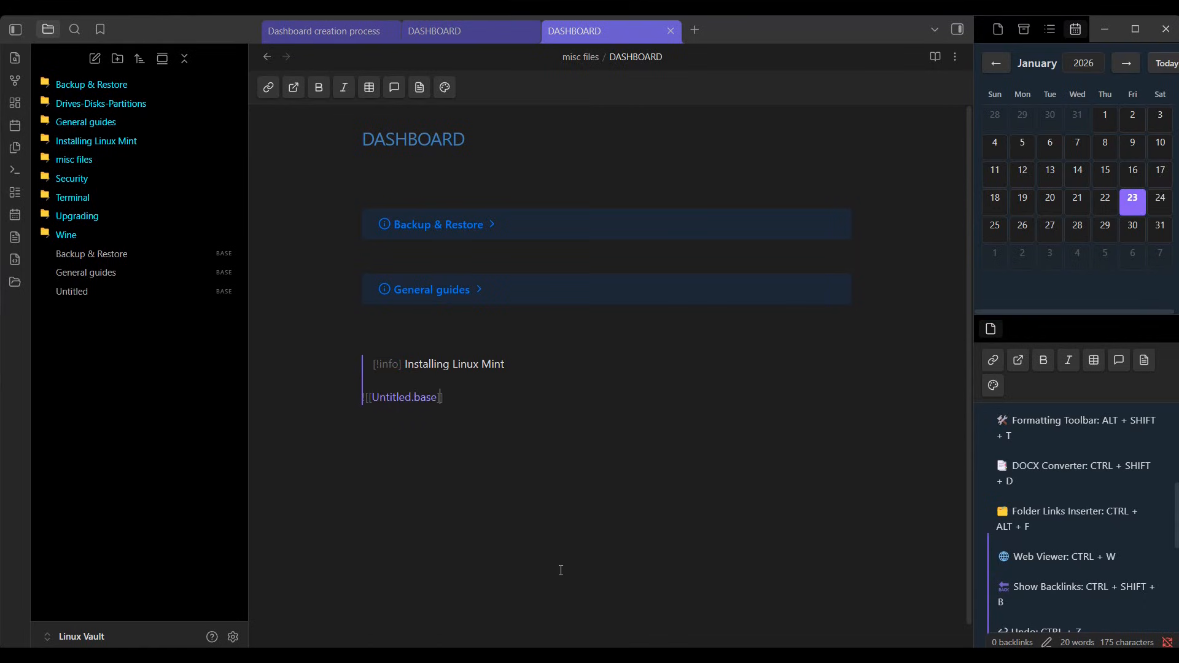
Step: Open the Untitled base from the file list and rename it as Installing Linux Mint
left_click(85, 291)
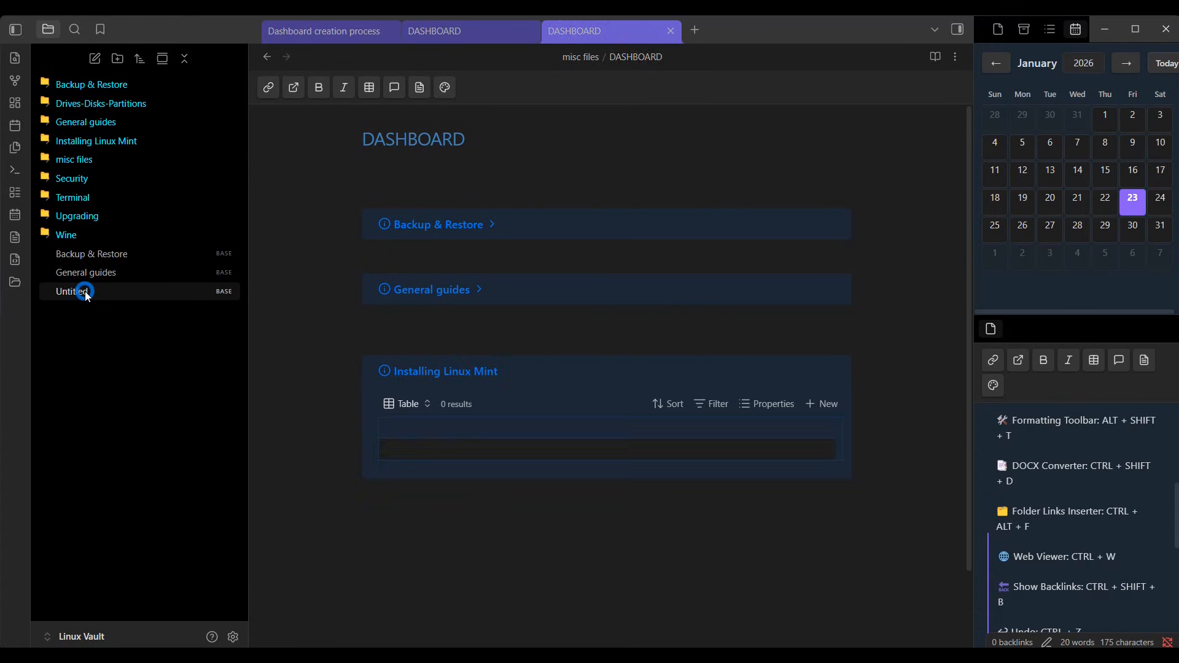
left_click(621, 56)
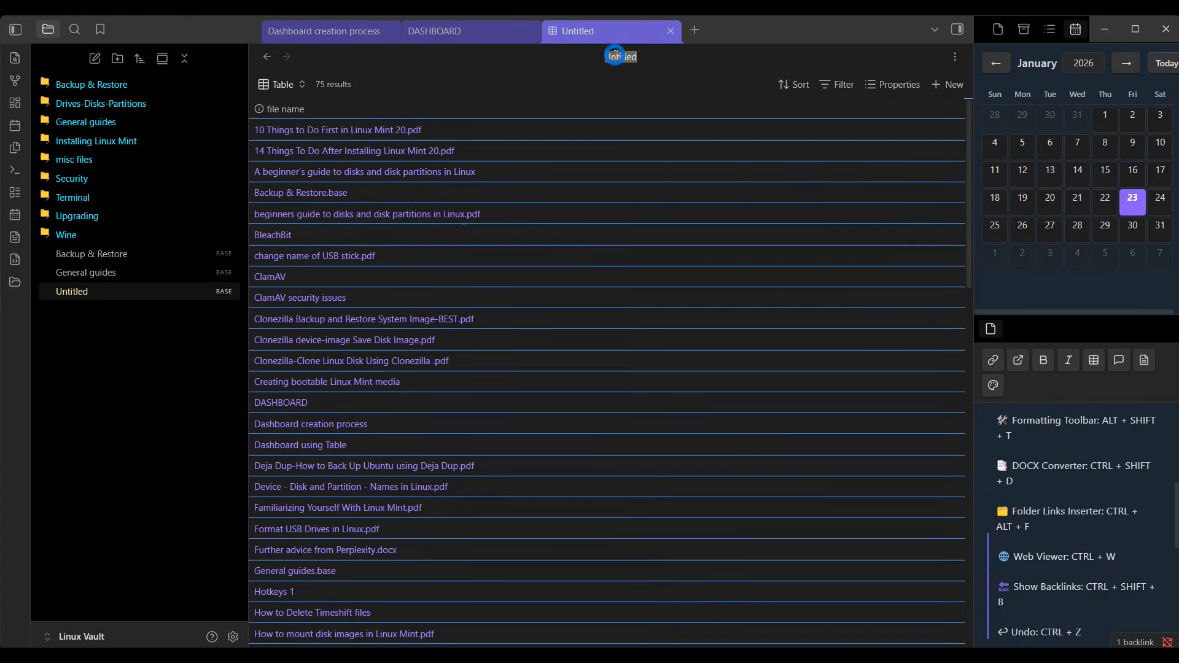
key("BackSpace")
type("Installing Linux Mint")
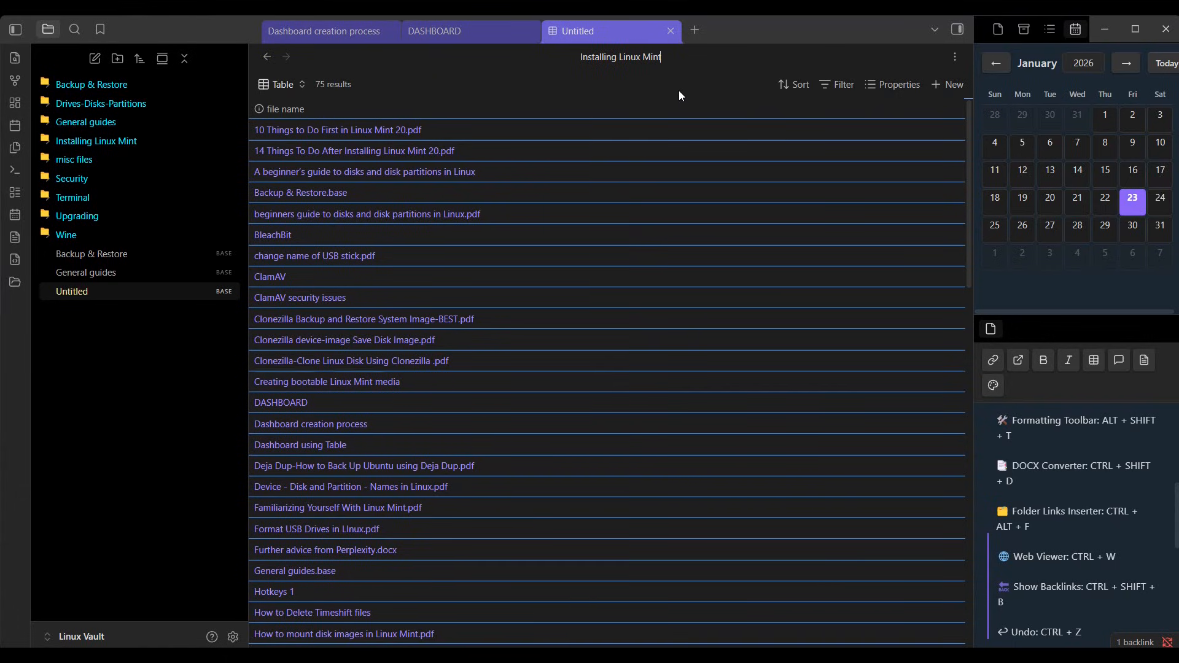
Step: Filter the base's current view so that folder is Installing Linux Mint
left_click(838, 85)
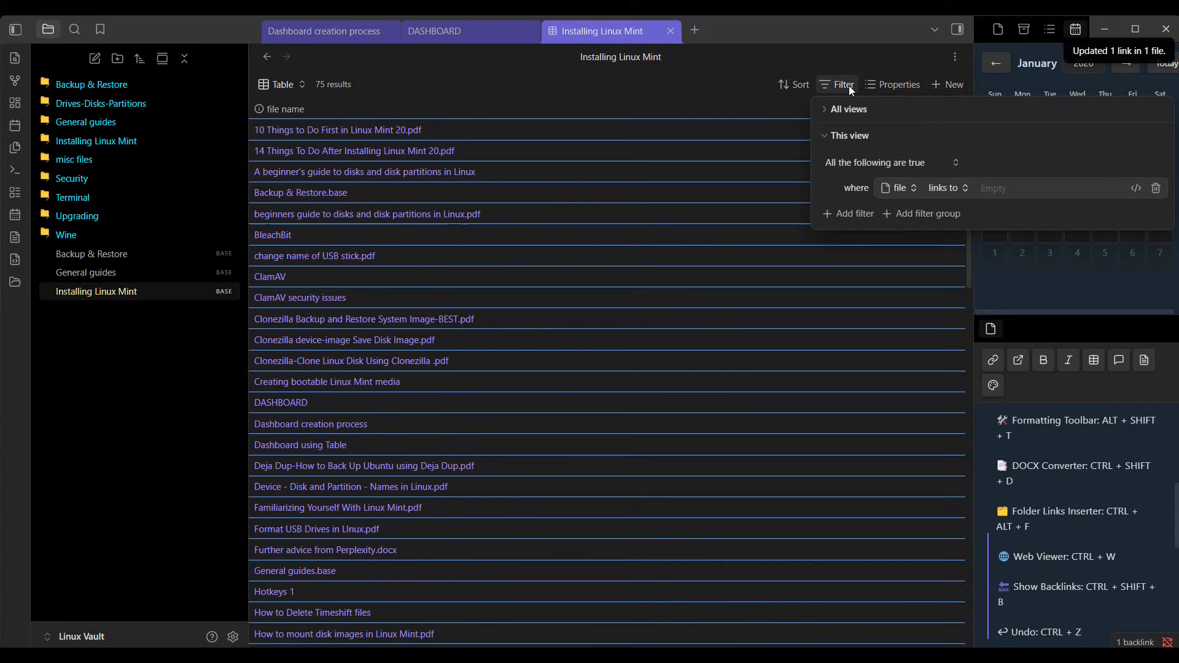
left_click(912, 186)
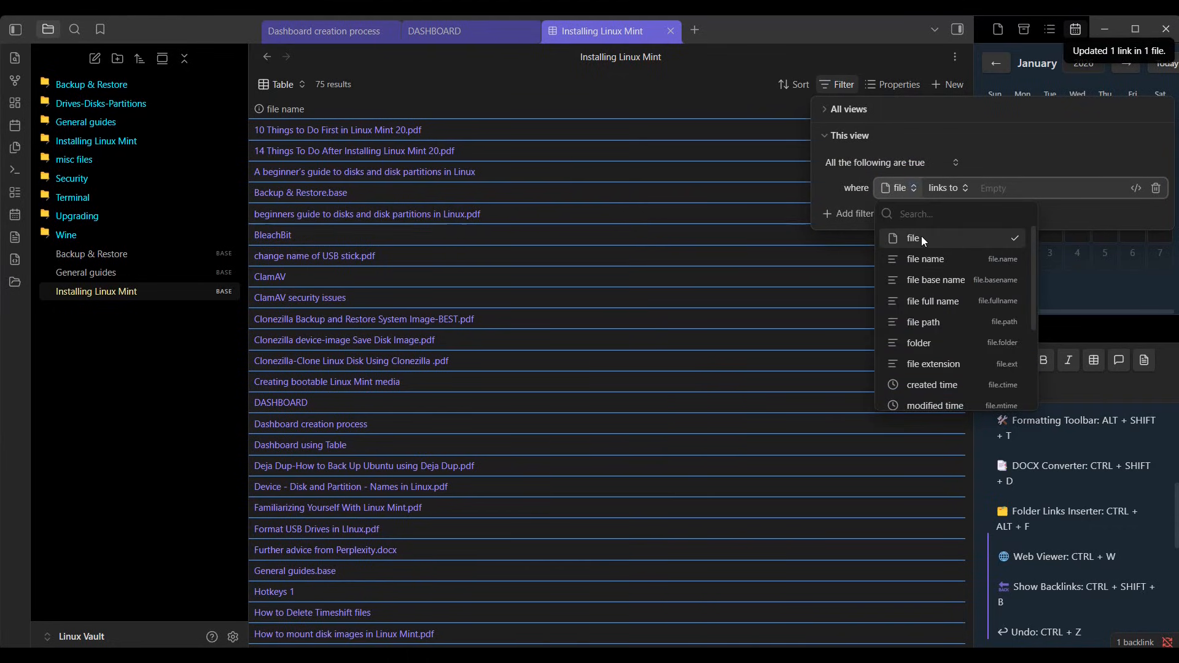
left_click(918, 339)
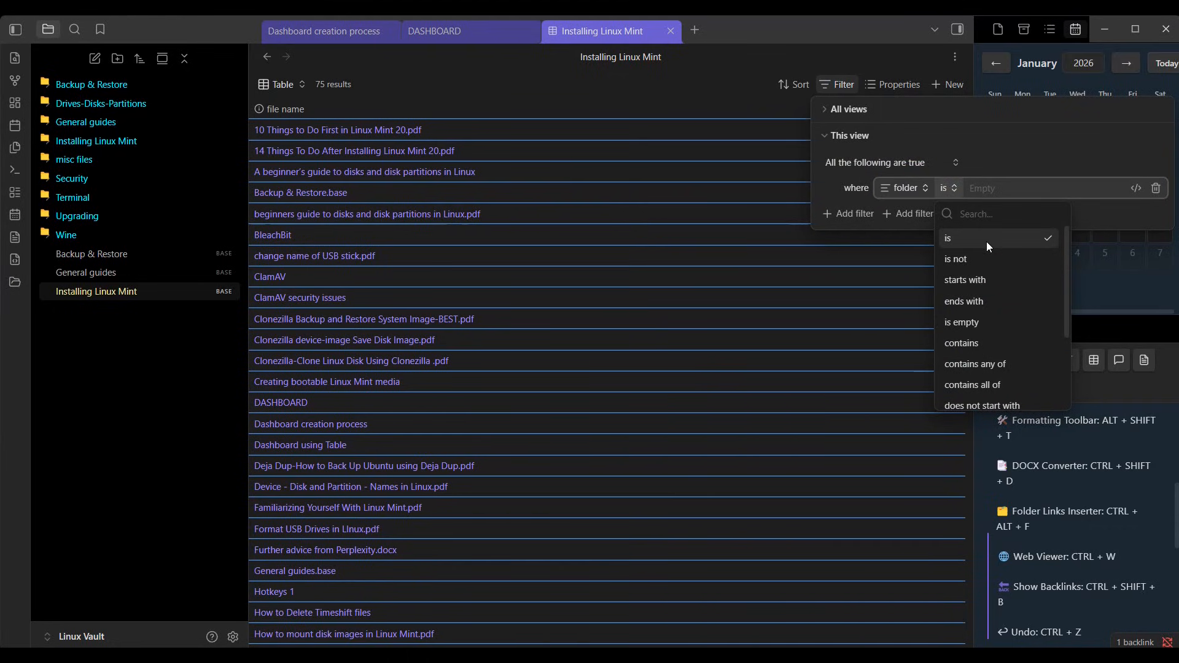
left_click(1007, 188)
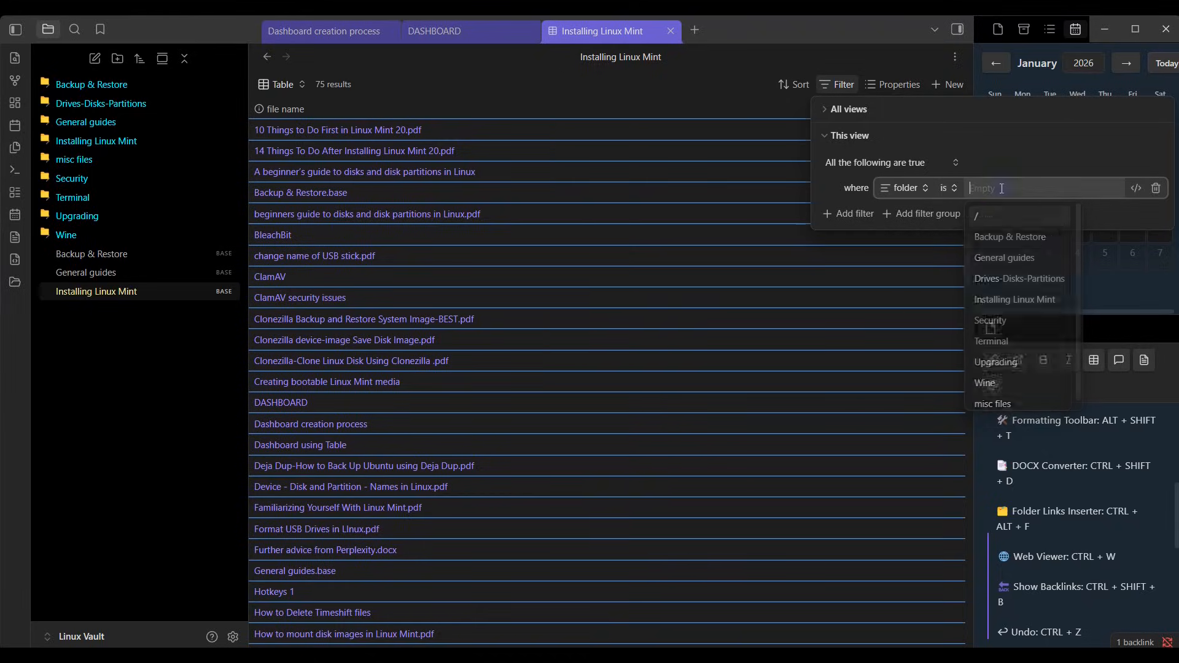
left_click(1002, 300)
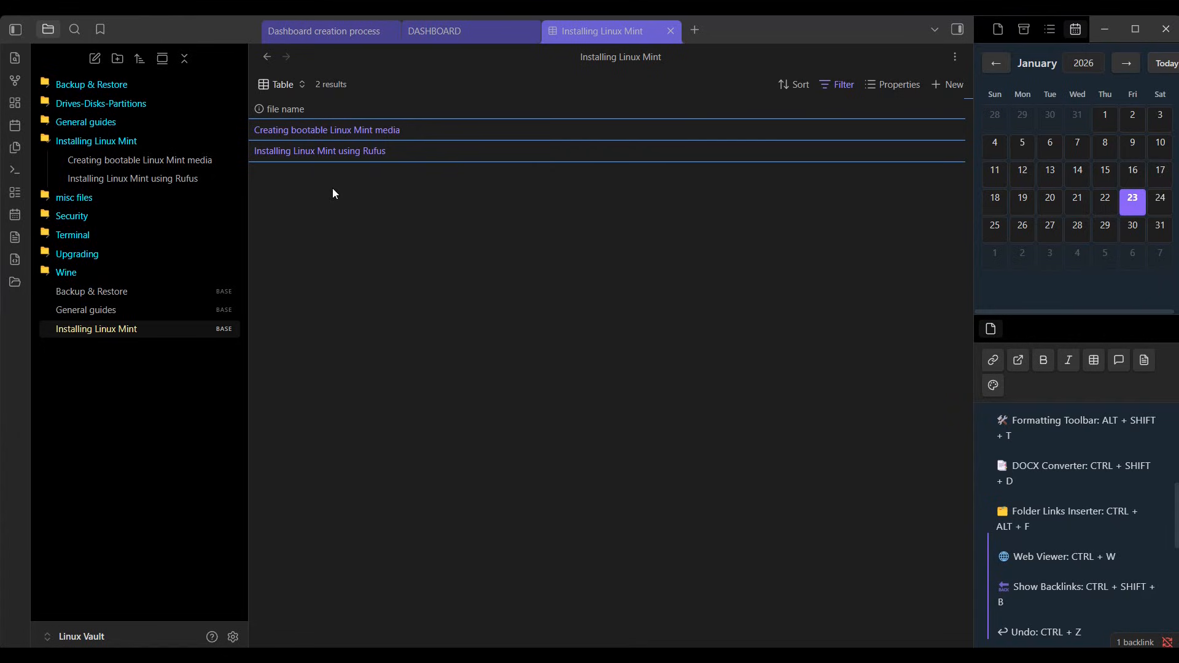
Step: Create a note titled NEW LINUX INSTALL DOC with two lines of placeholder x's and move it into the Installing Linux Mint folder
left_click(96, 59)
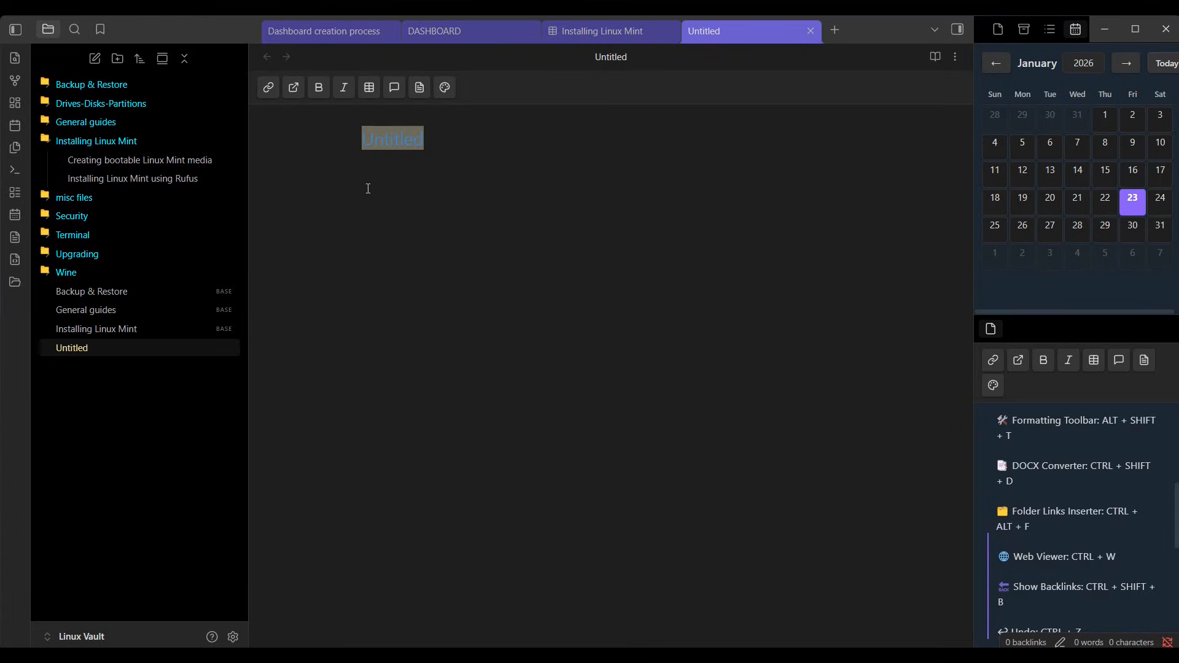
type("NEW ")
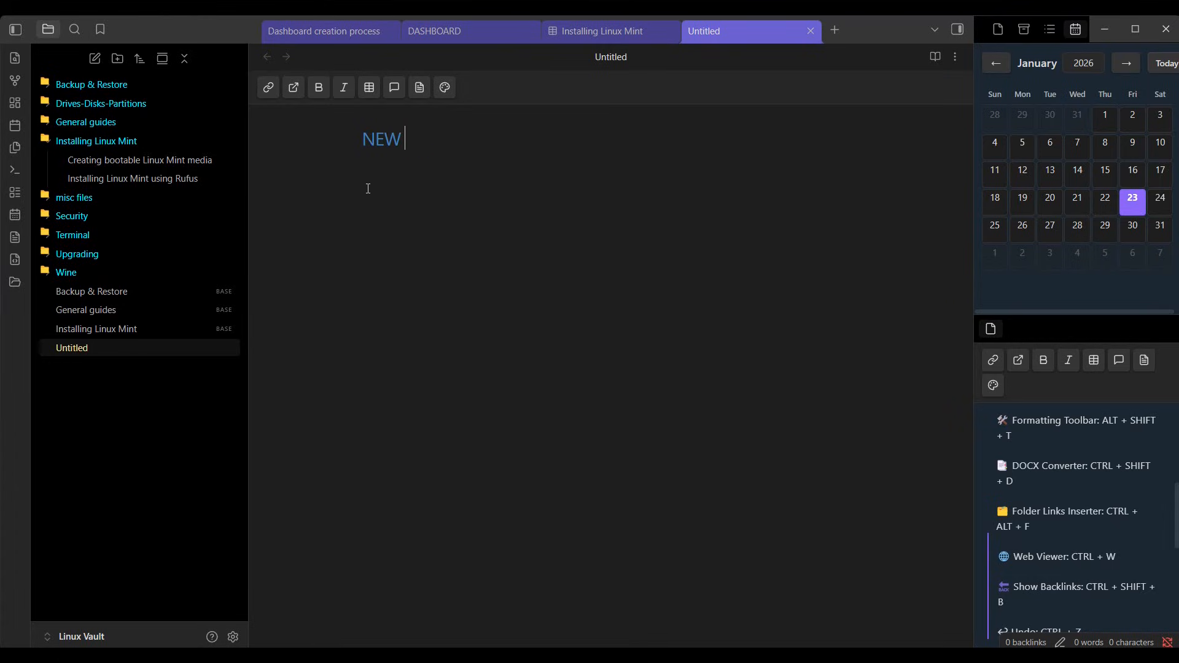
type("LINUX INSTA")
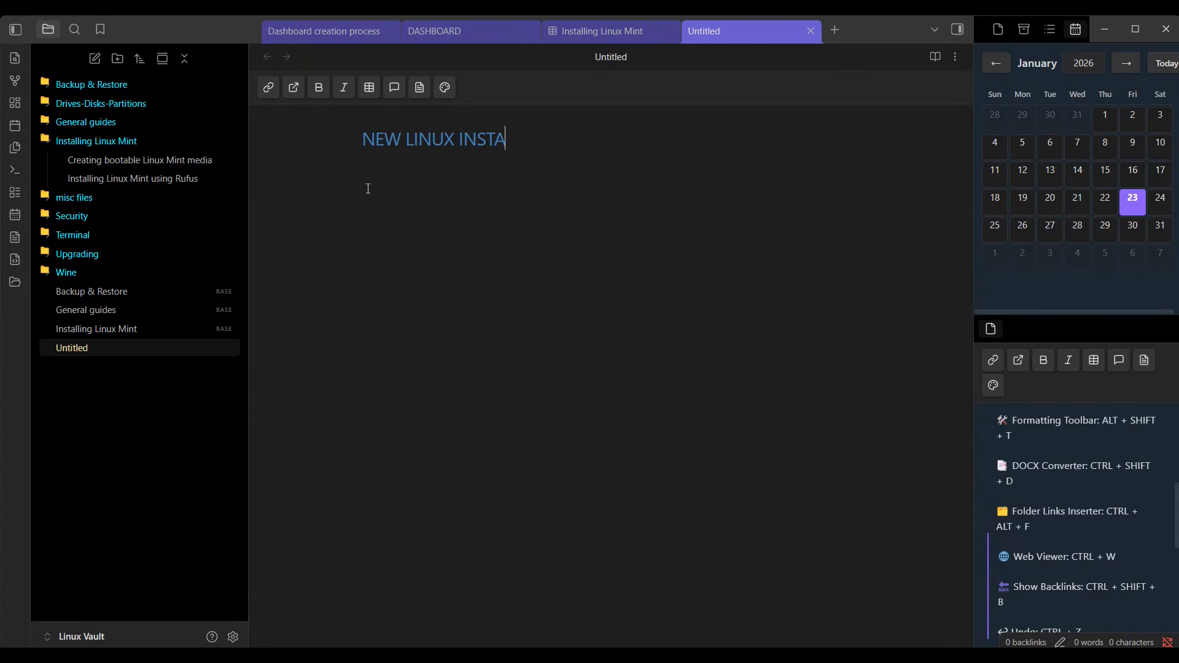
type("LL DOC")
key("Return")
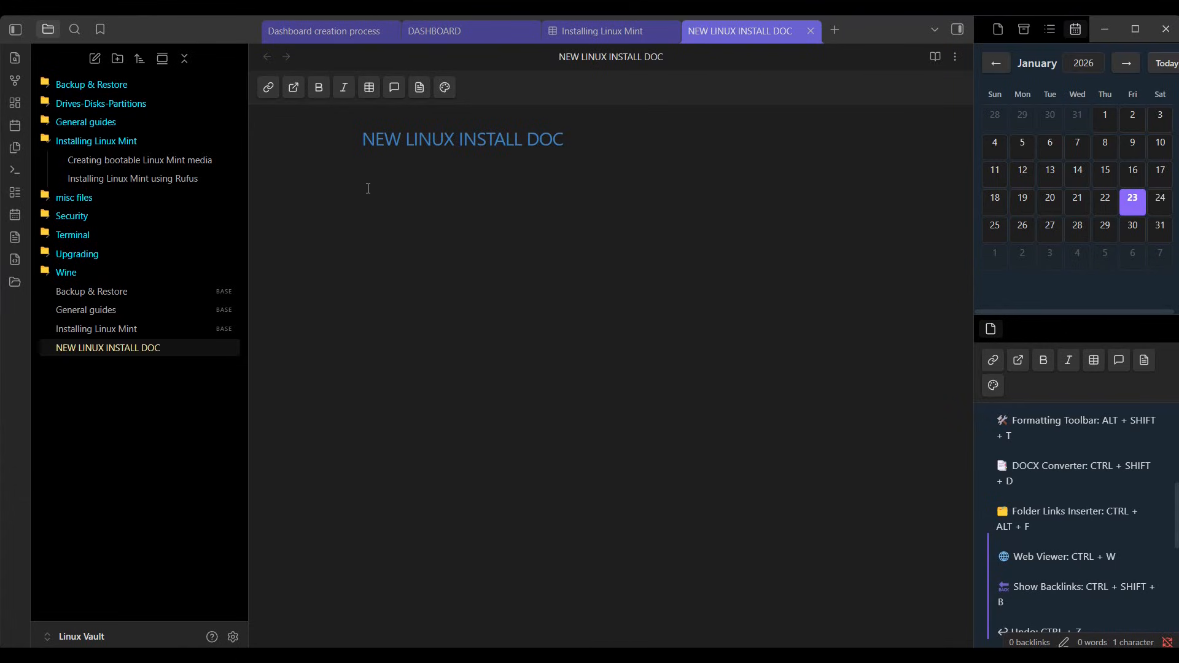
type("xxxxxxxxxx")
key("Return")
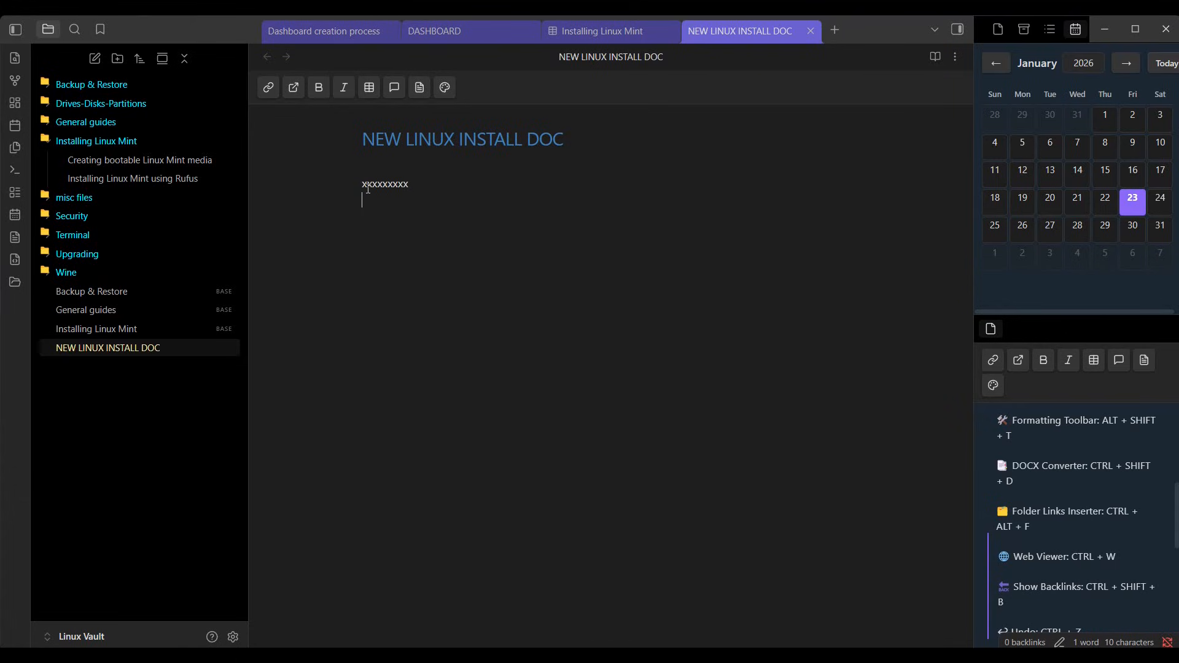
key("Return")
type("xxxxxxxxxxxx")
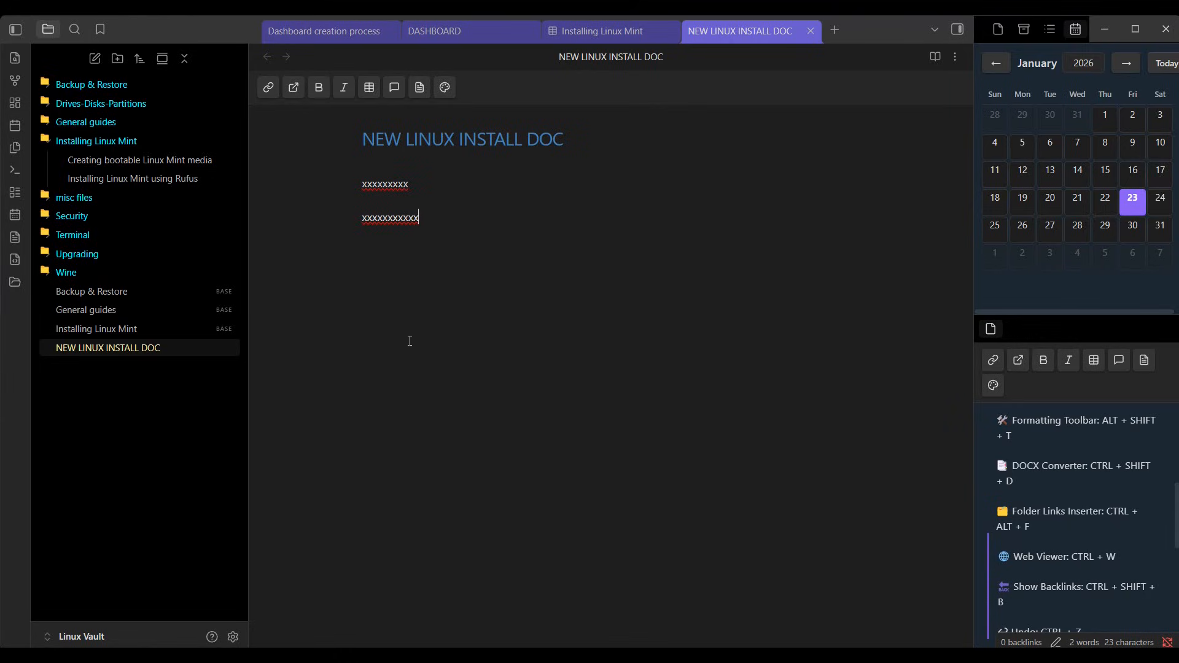
left_click(134, 348)
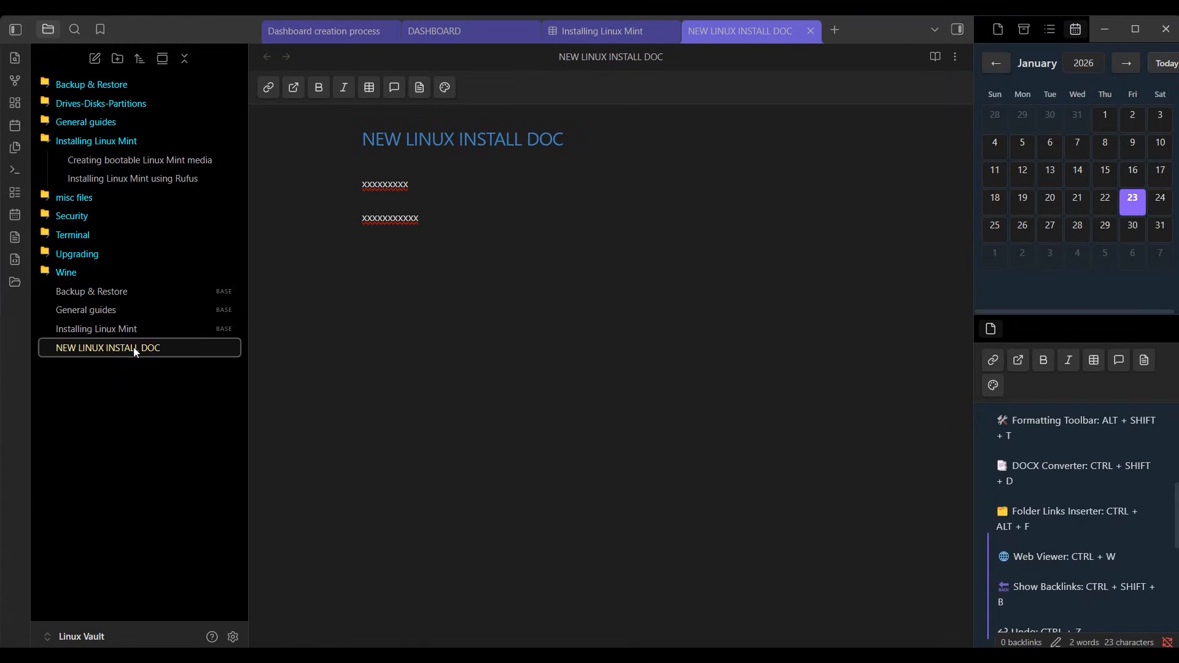
left_click_drag(134, 348, 125, 169)
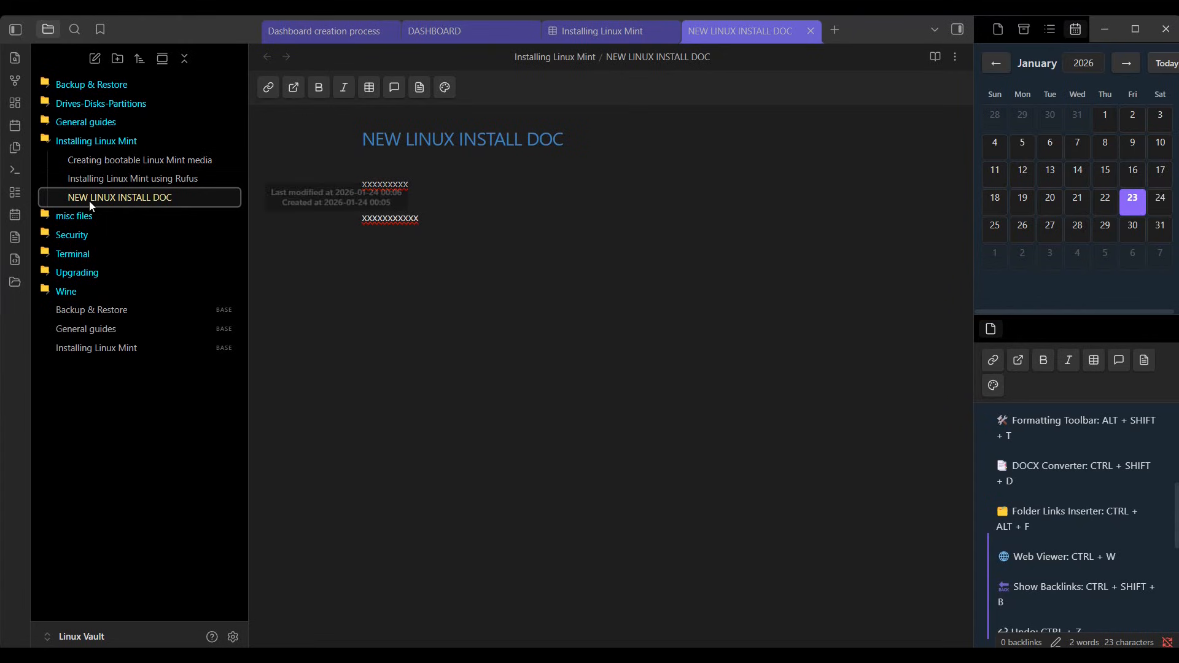
Step: Open the DASHBOARD note in misc files, add - after [!info] in the Installing Linux Mint callout, and test expanding and collapsing it
left_click(79, 219)
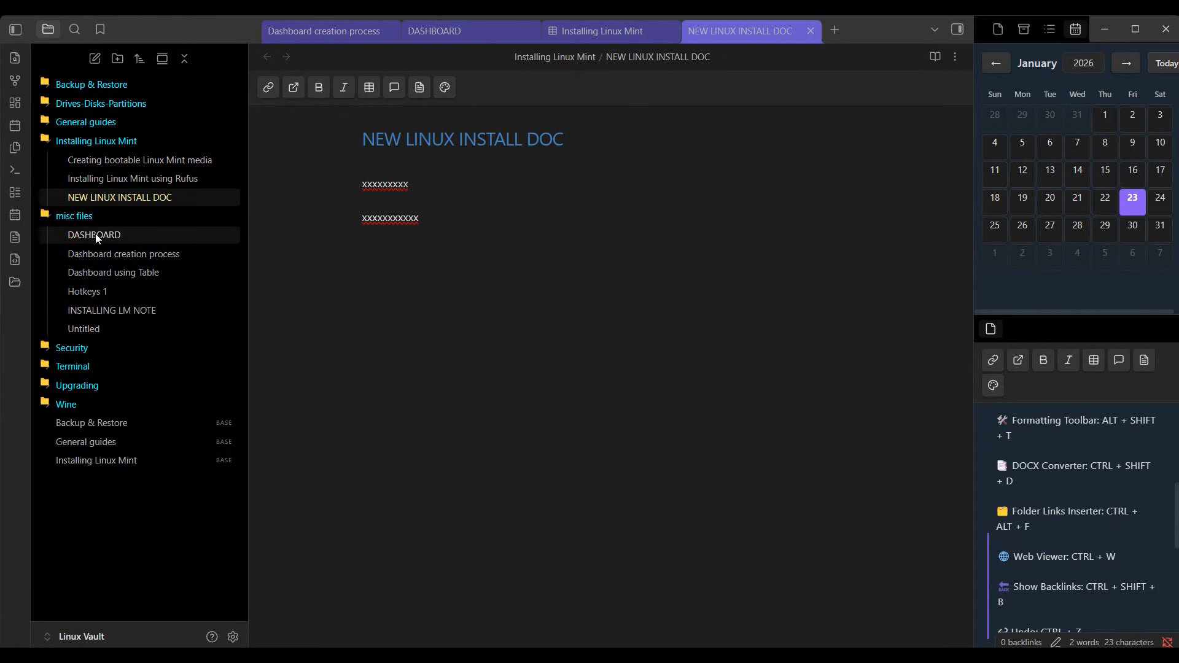
left_click(95, 234)
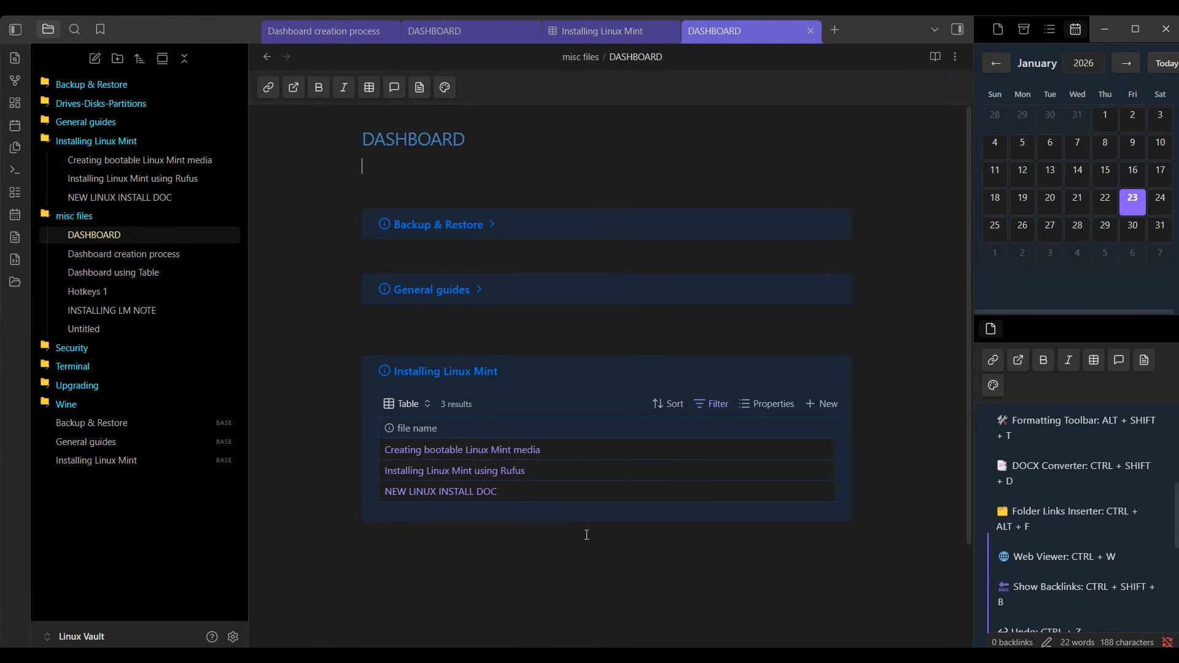
left_click(836, 368)
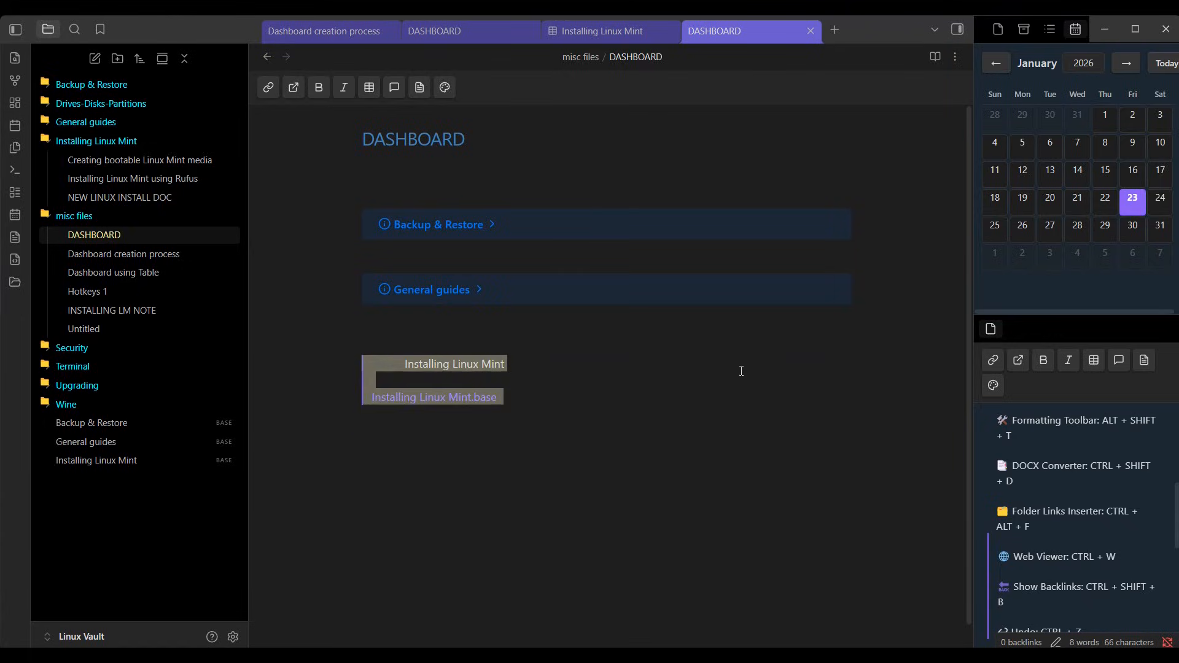
left_click(404, 363)
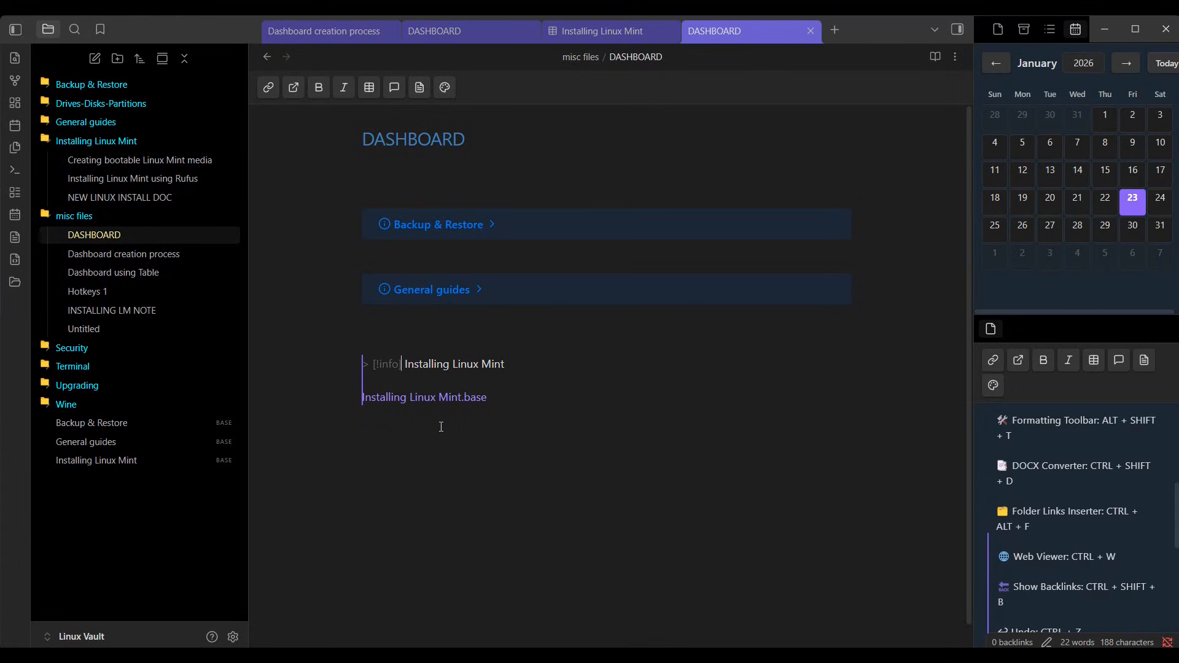
type("-")
left_click(409, 469)
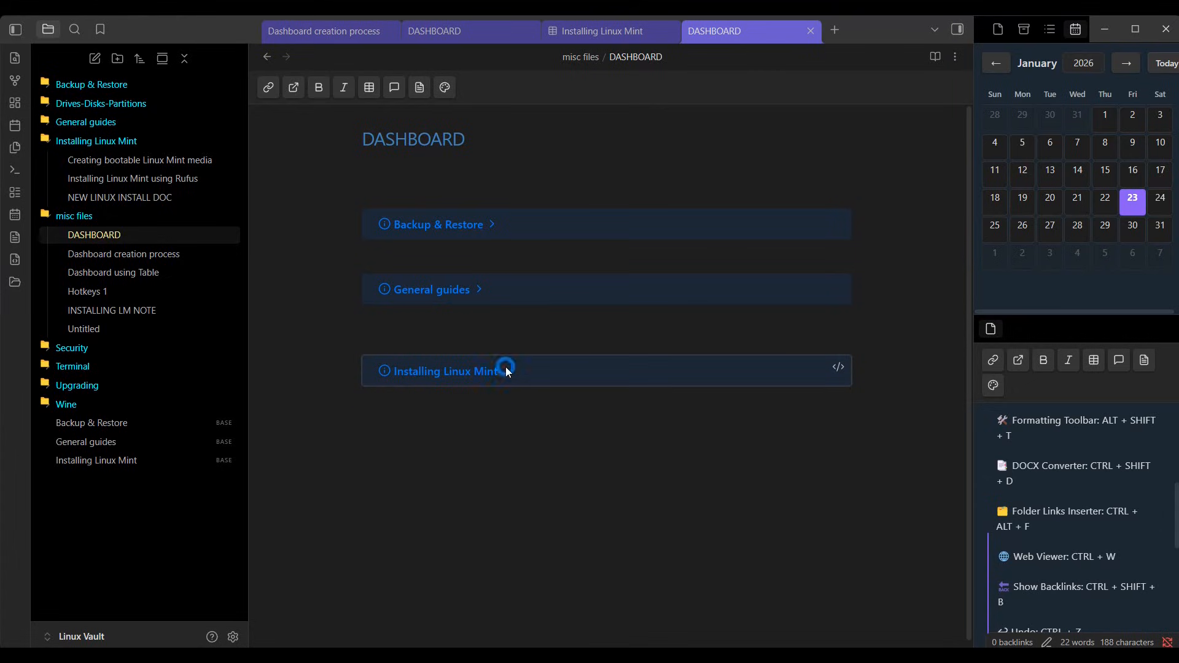
left_click(506, 369)
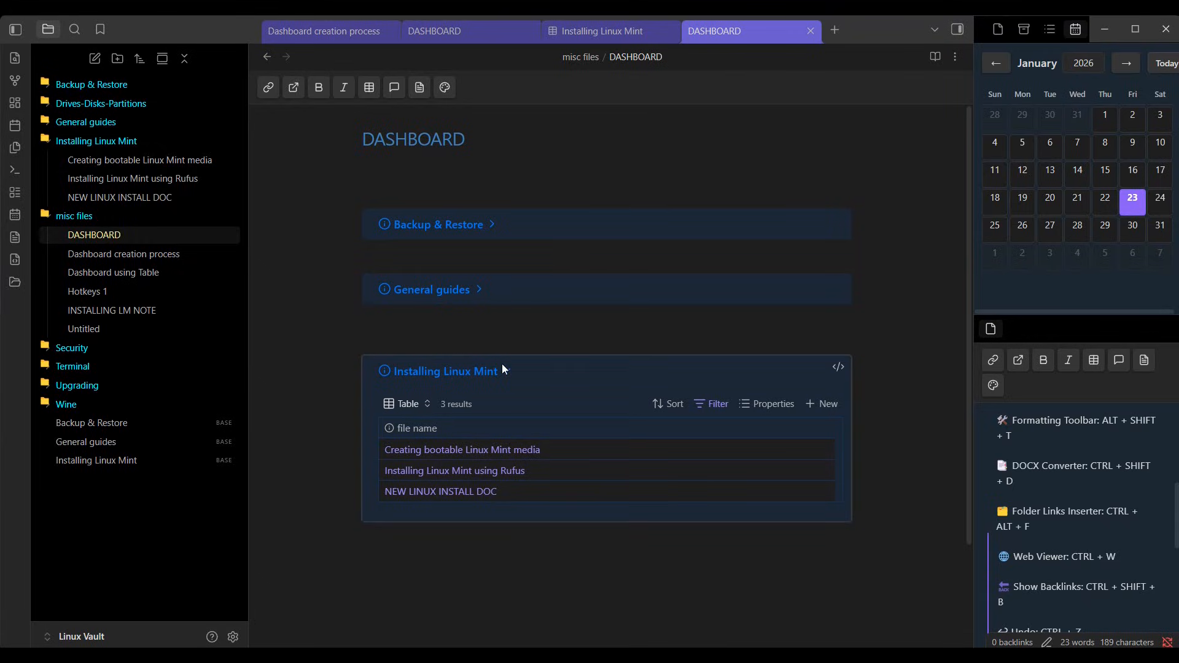
left_click(506, 370)
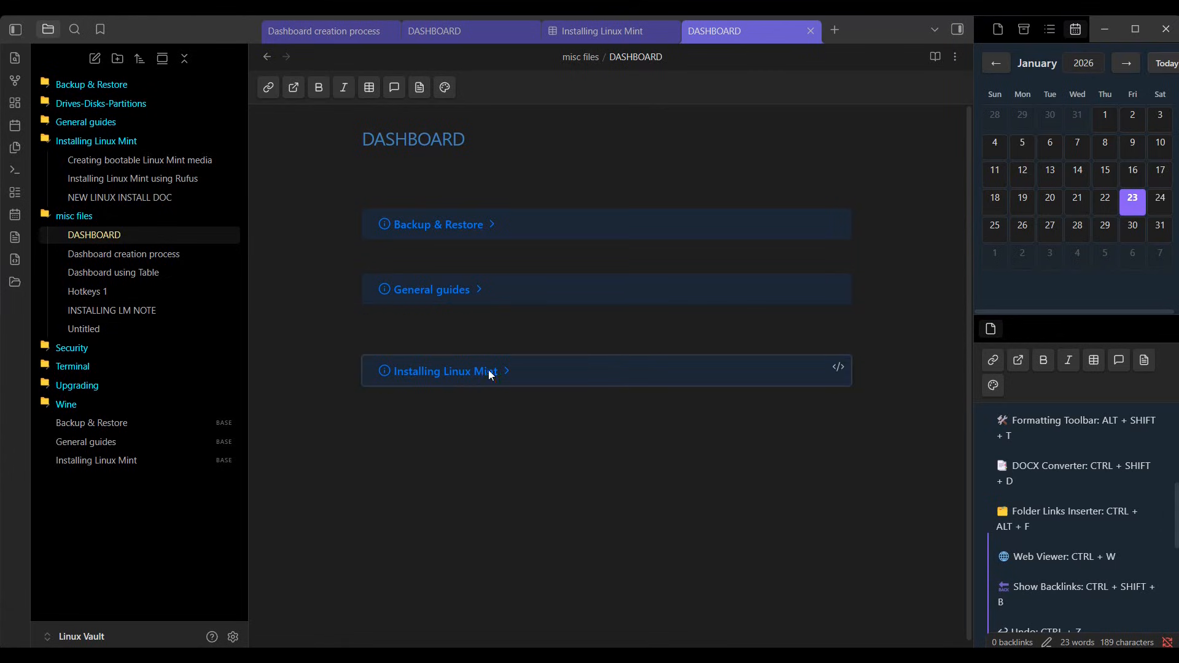
left_click(507, 374)
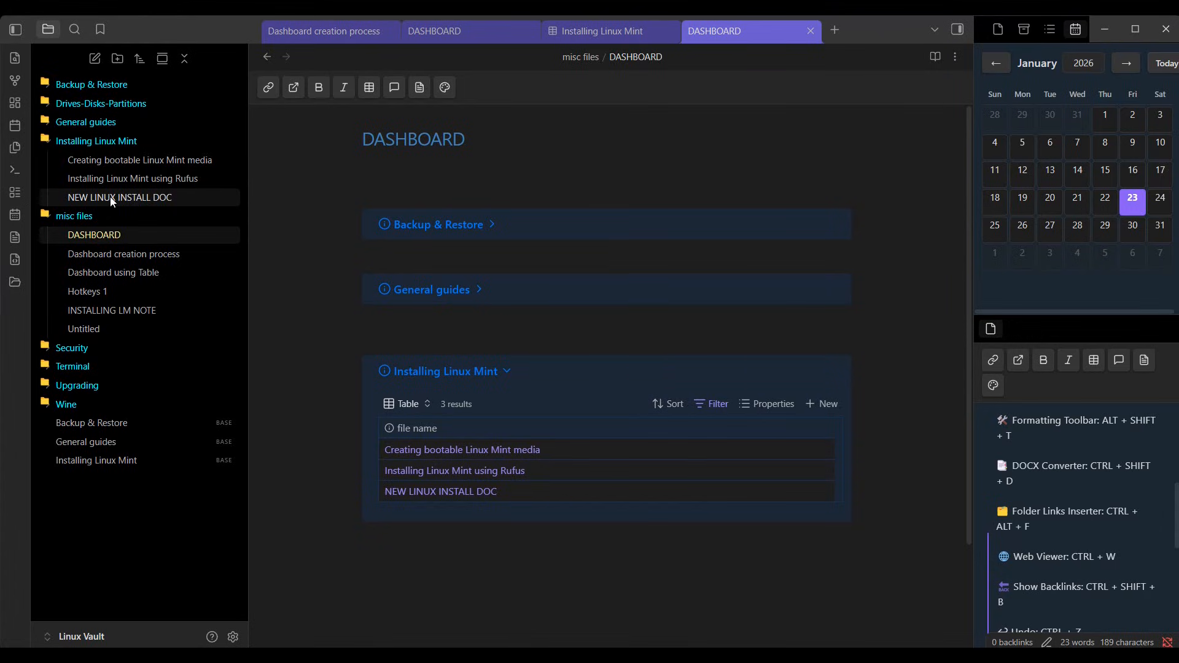
Step: Delete the NEW LINUX INSTALL DOC note from the Installing Linux Mint folder and collapse the Installing Linux Mint callout
mouse_move(110, 197)
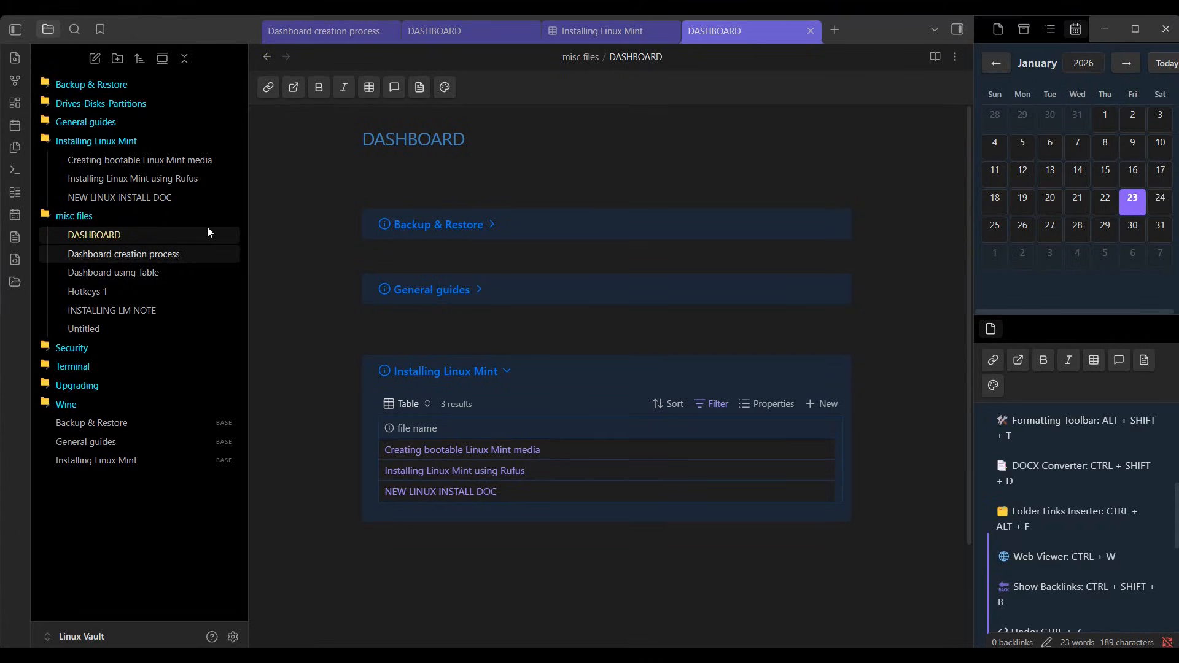
right_click(162, 198)
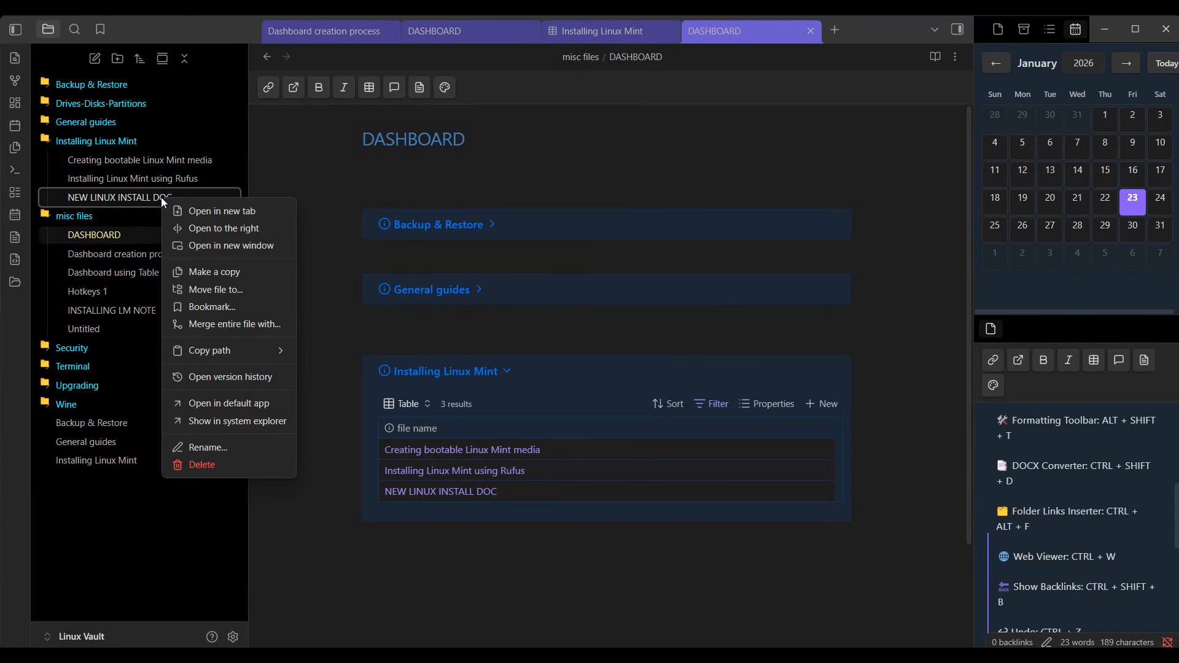
left_click(201, 465)
left_click(697, 385)
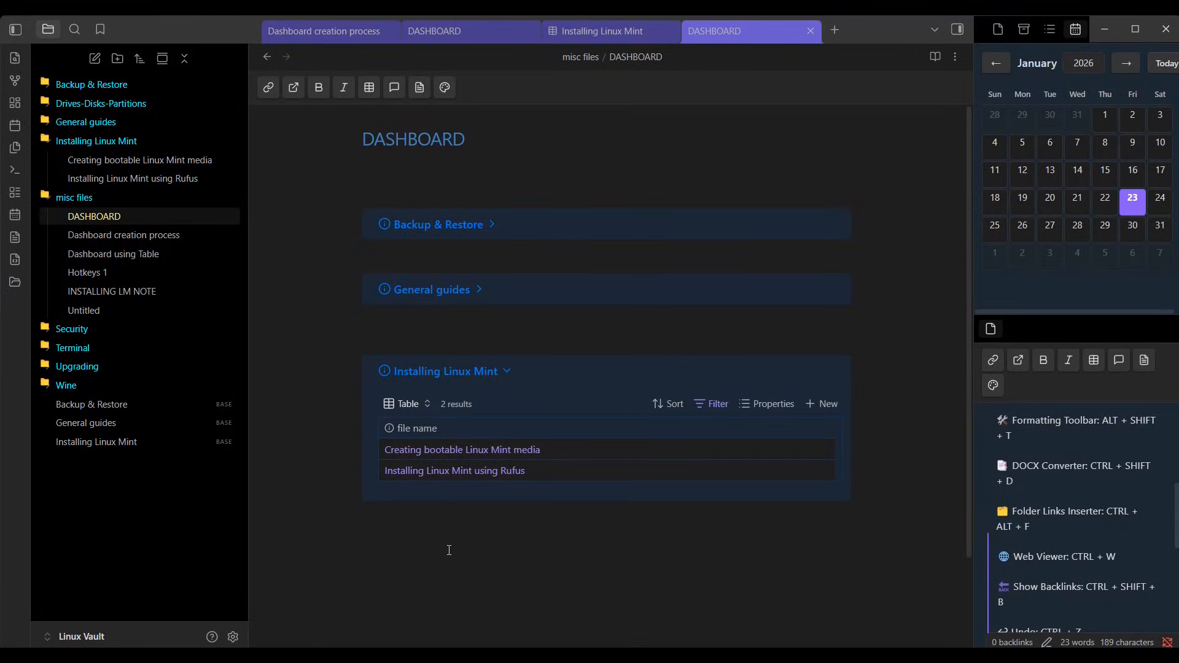
left_click(507, 371)
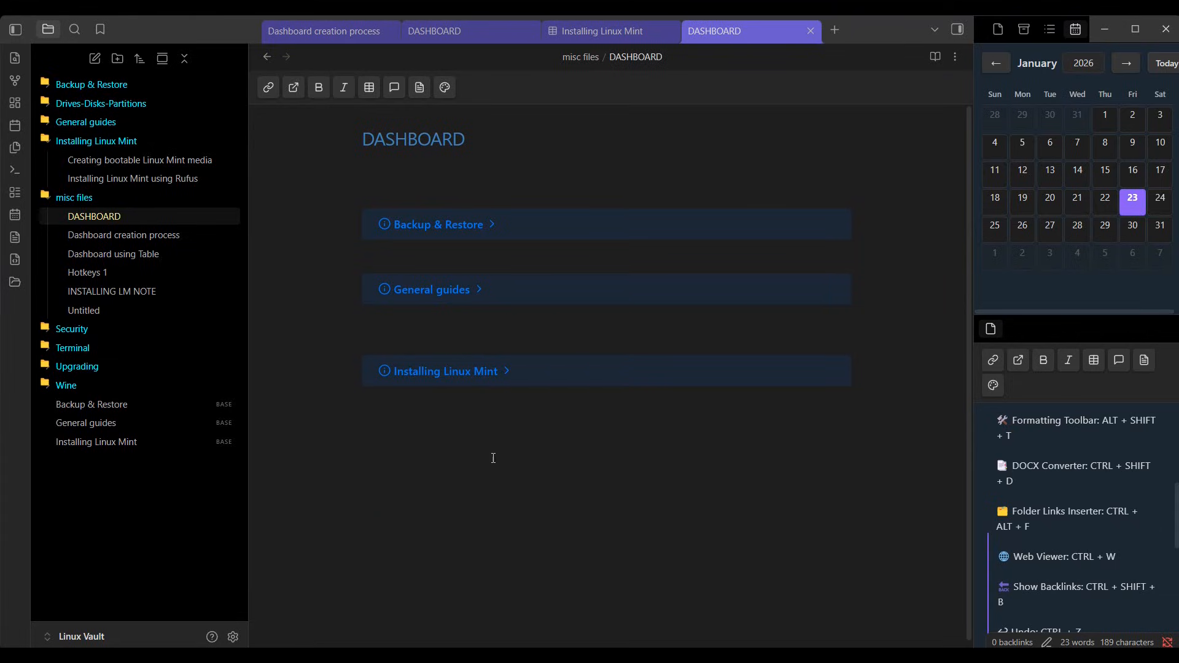